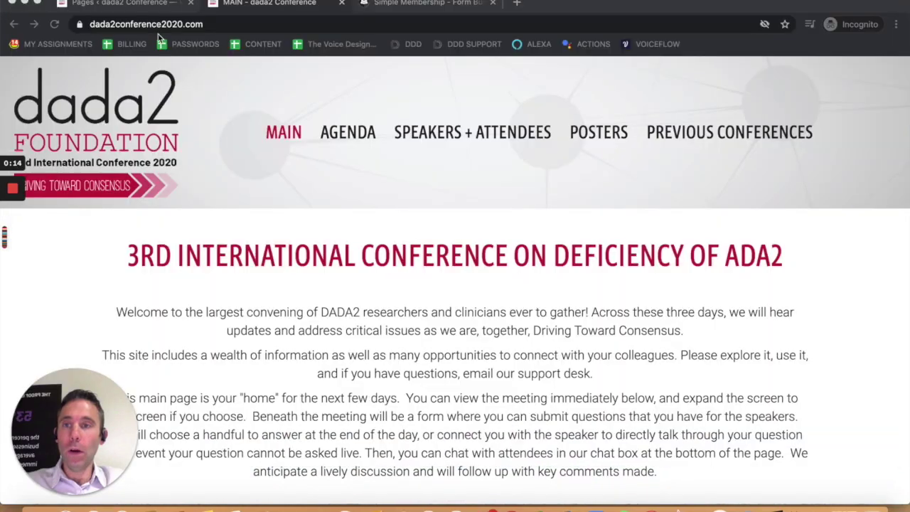
- Look over the Simple Membership Form Builder Addon page and the page list in the conference site's WordPress admin
click(121, 4)
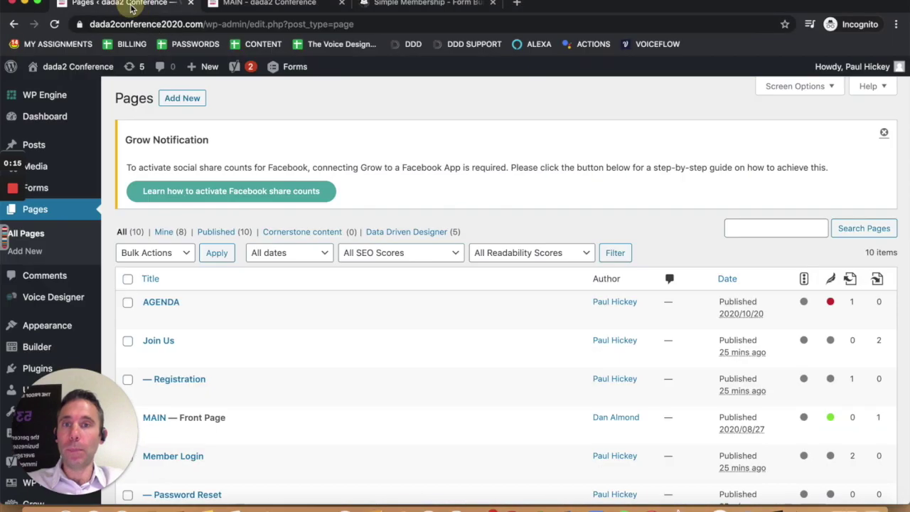
click(430, 3)
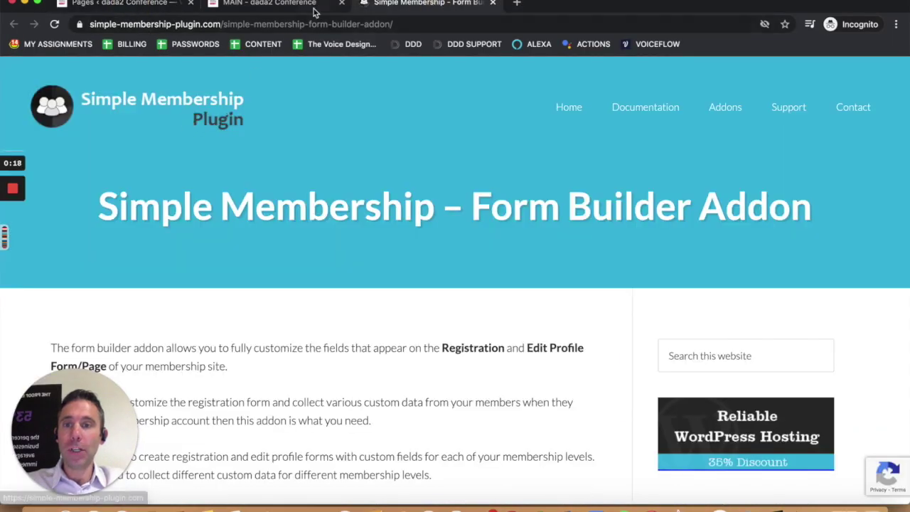
click(106, 4)
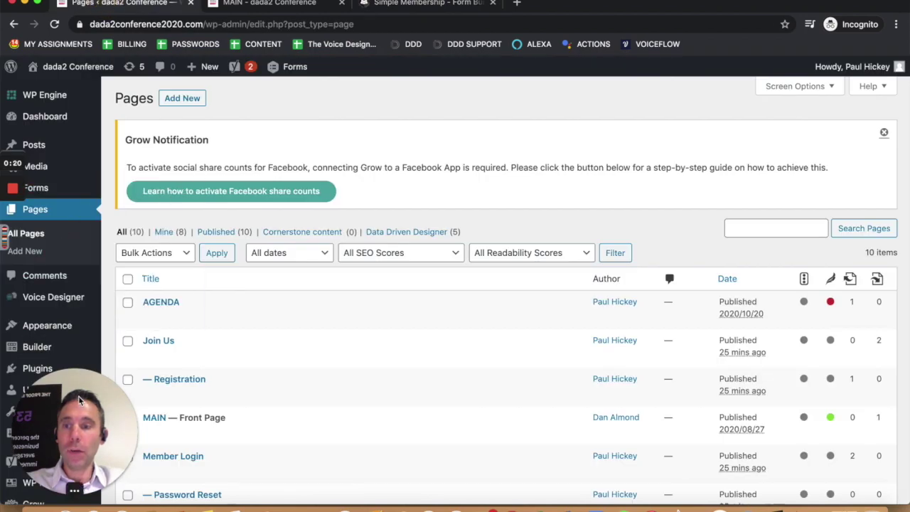
drag(92, 395, 829, 396)
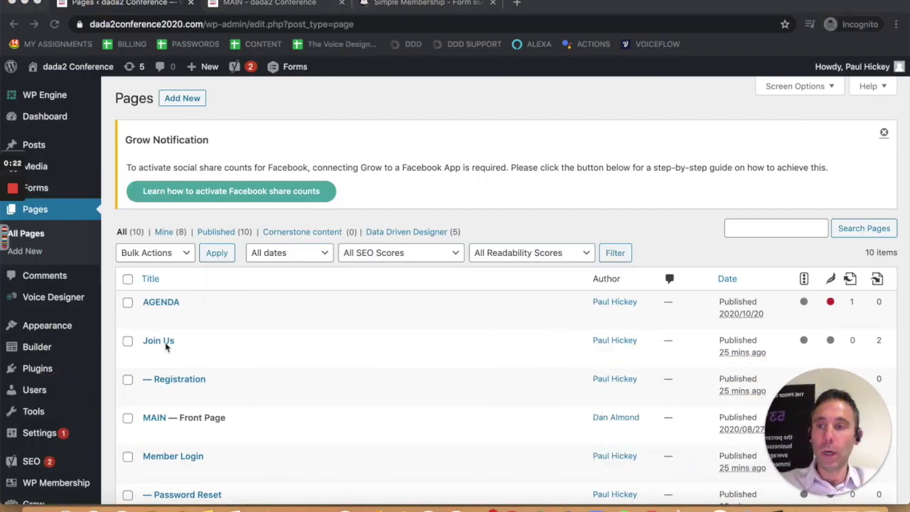
scroll(53, 333, down, 2)
scroll(55, 333, down, 1)
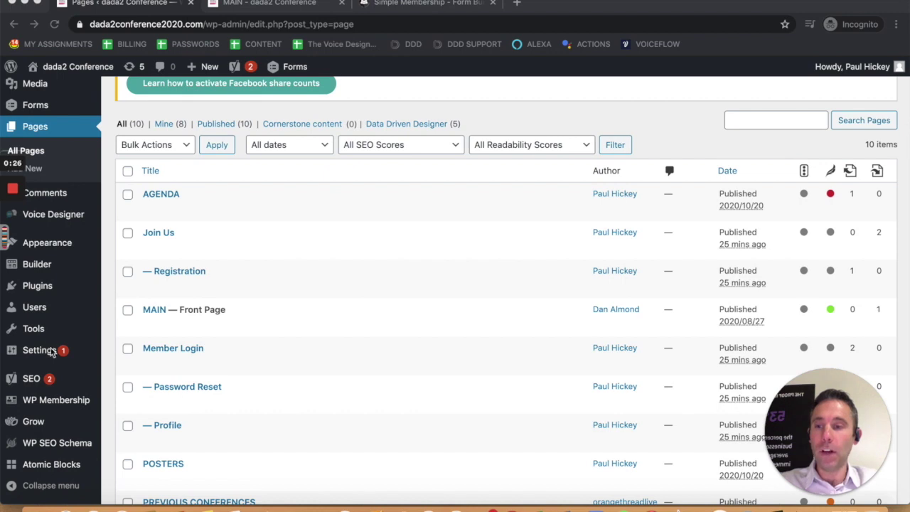
- Search the site's plugins for "wp simple membership"
click(45, 291)
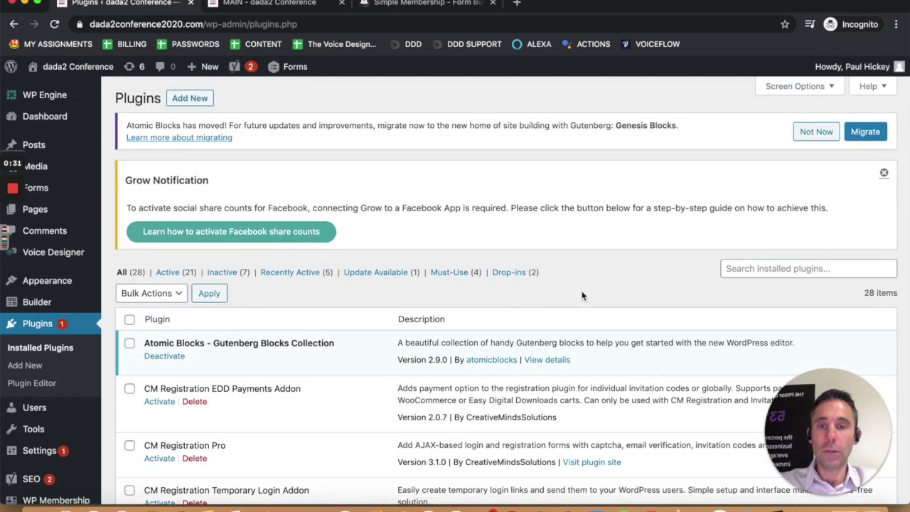
click(743, 270)
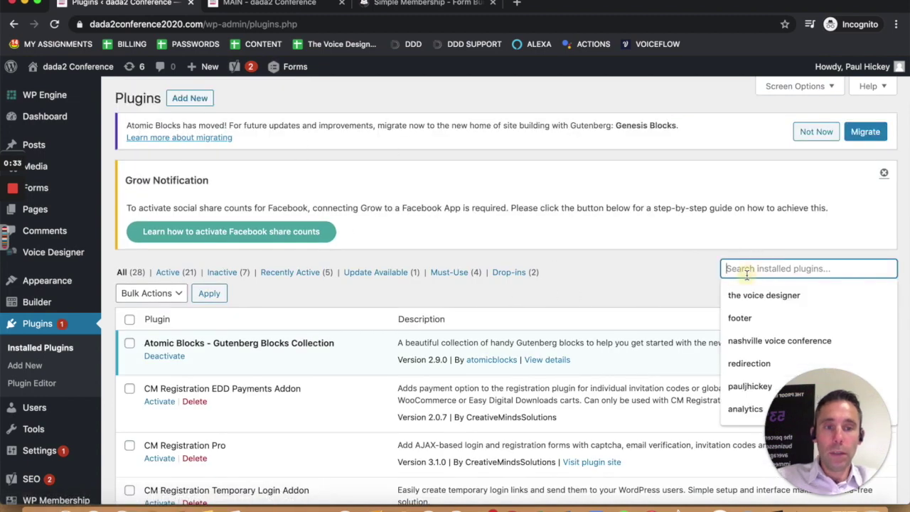
text(wp simple)
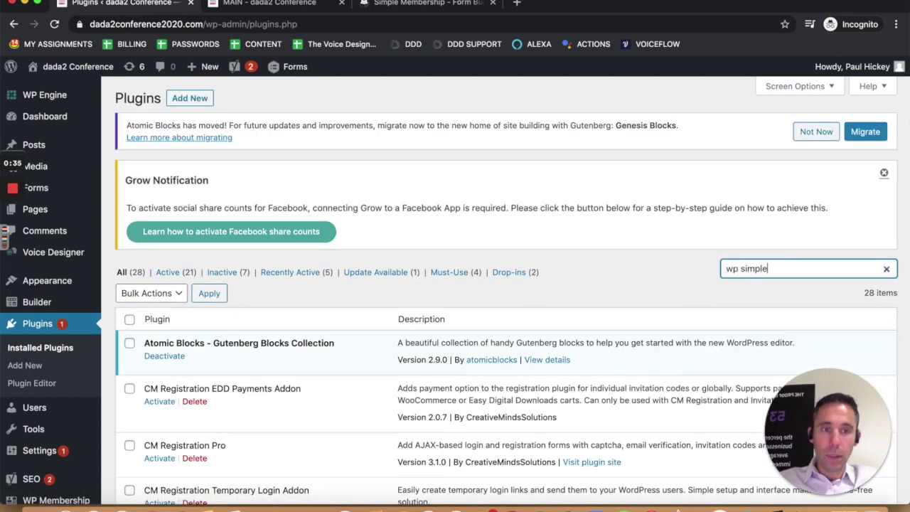
text( membership)
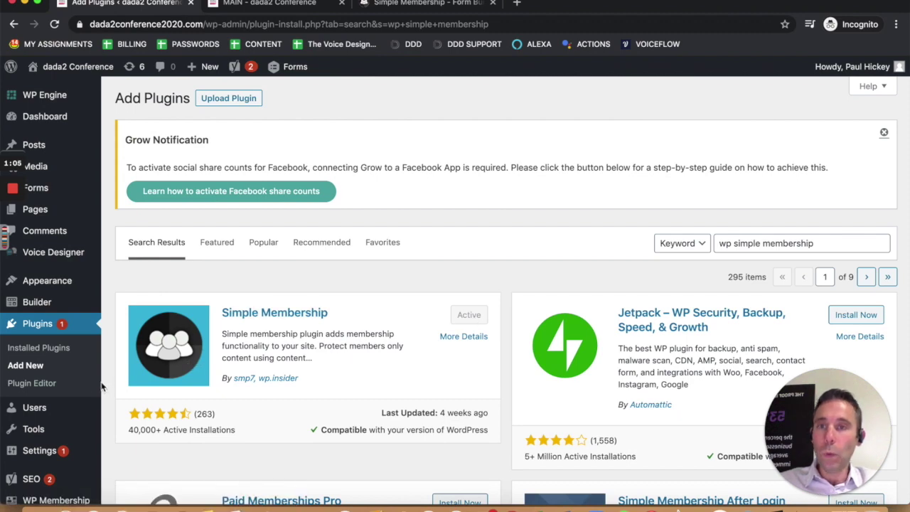
- Open the WP Membership settings, check the required page URLs, and save the general settings
scroll(74, 385, down, 3)
mouse_move(55, 402)
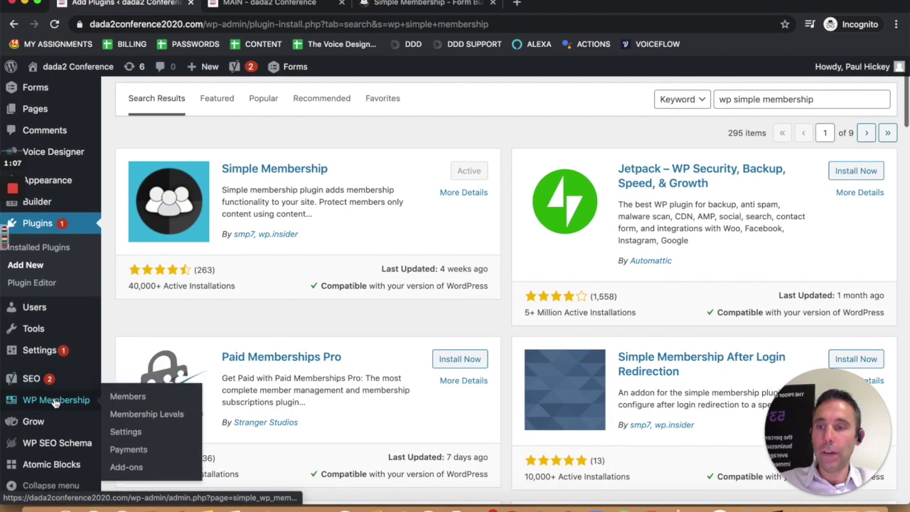
click(125, 431)
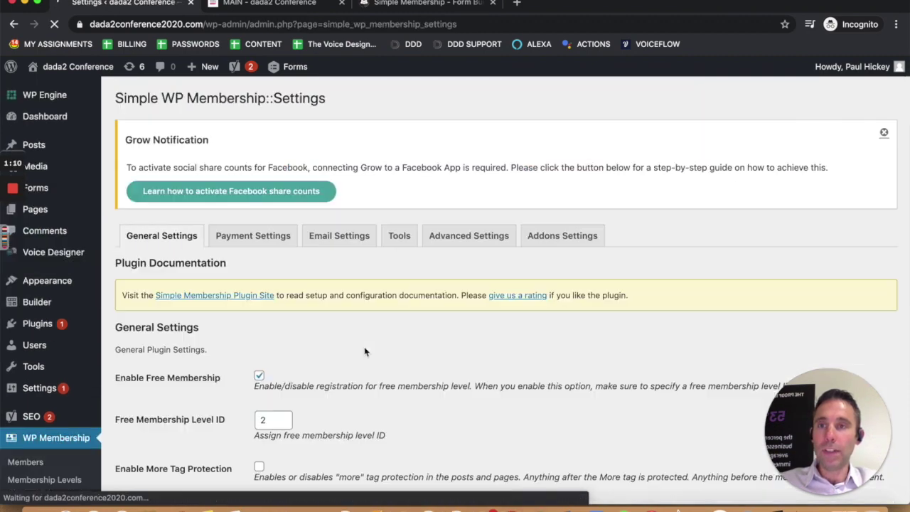
scroll(364, 351, down, 4)
scroll(364, 346, down, 6)
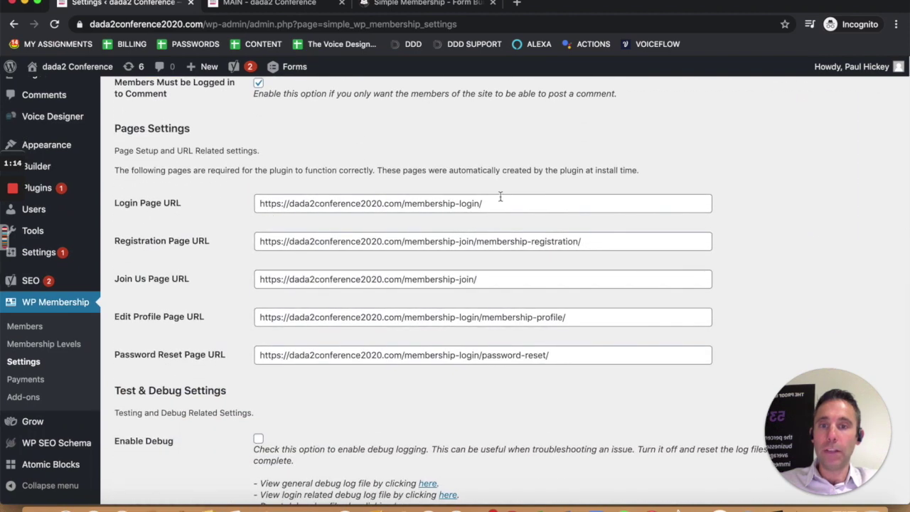
scroll(245, 215, down, 1)
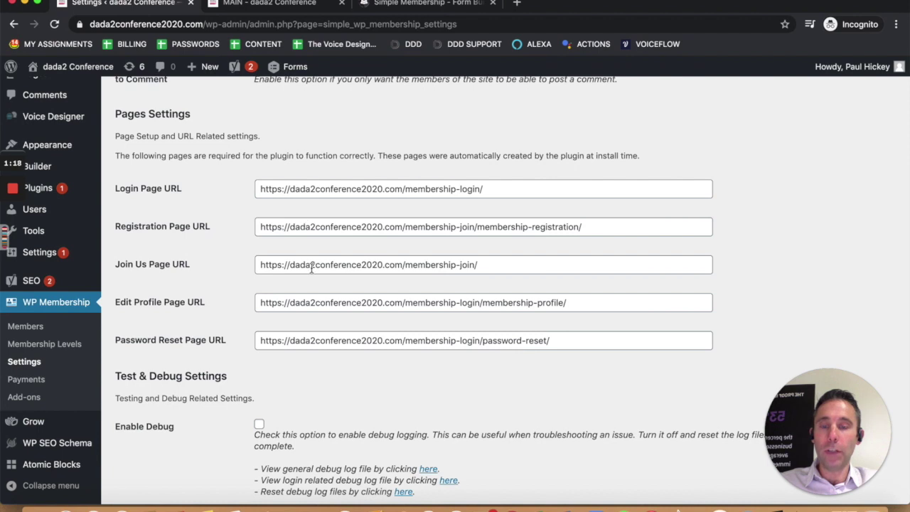
scroll(441, 293, down, 2)
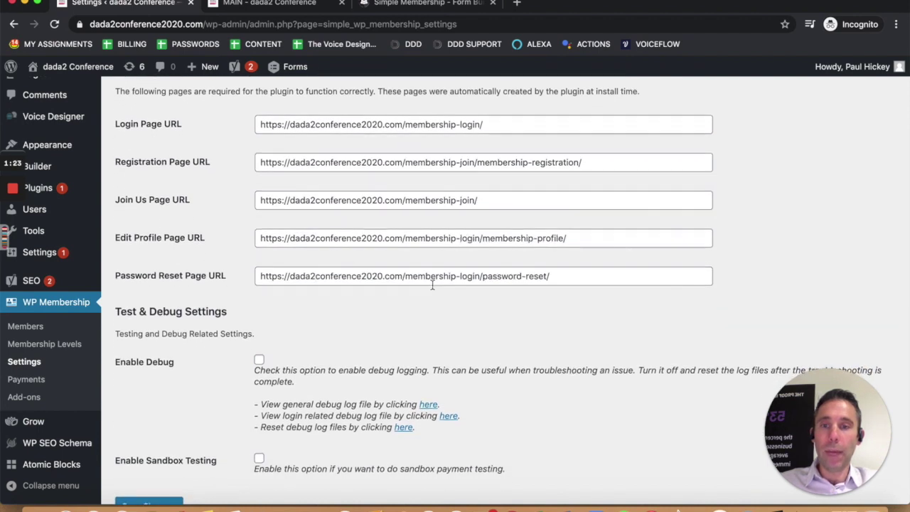
scroll(431, 285, down, 2)
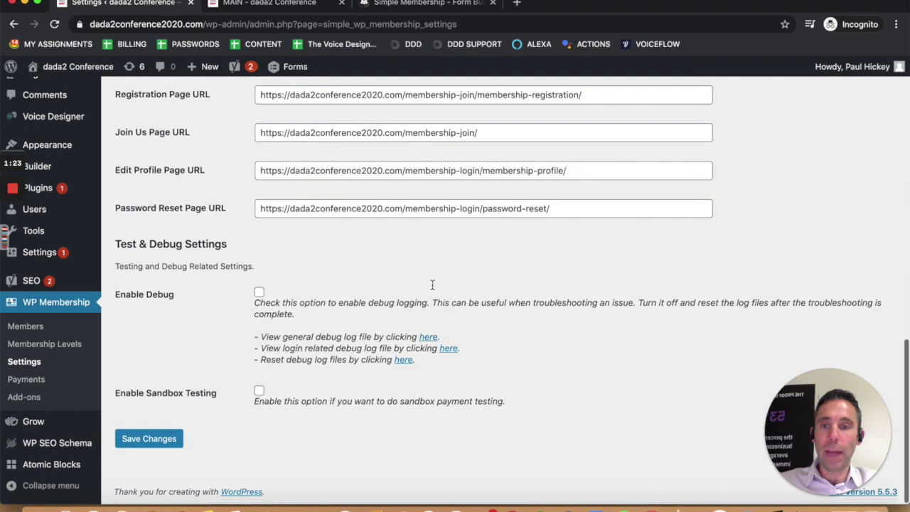
click(142, 437)
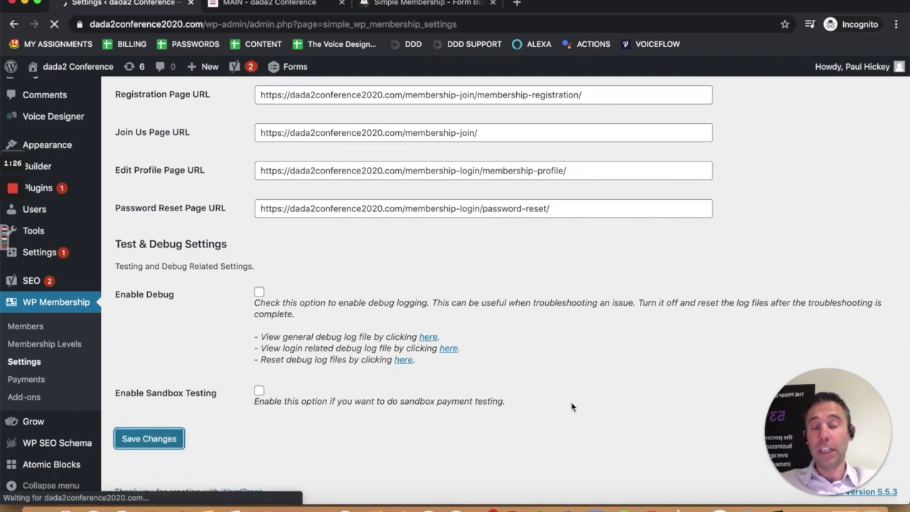
- Examine the membership plugin's payment settings, covering PayPal integration and the Stripe global settings with their API key fields
scroll(519, 388, down, 3)
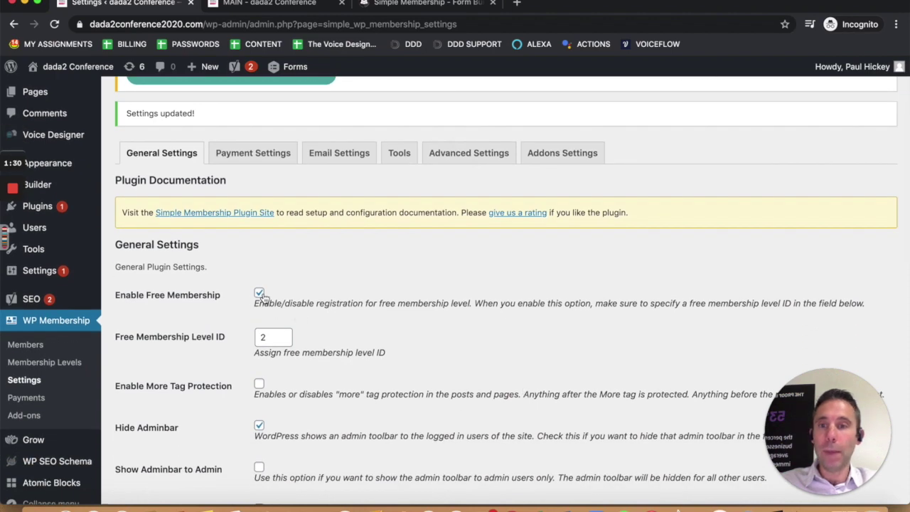
click(257, 162)
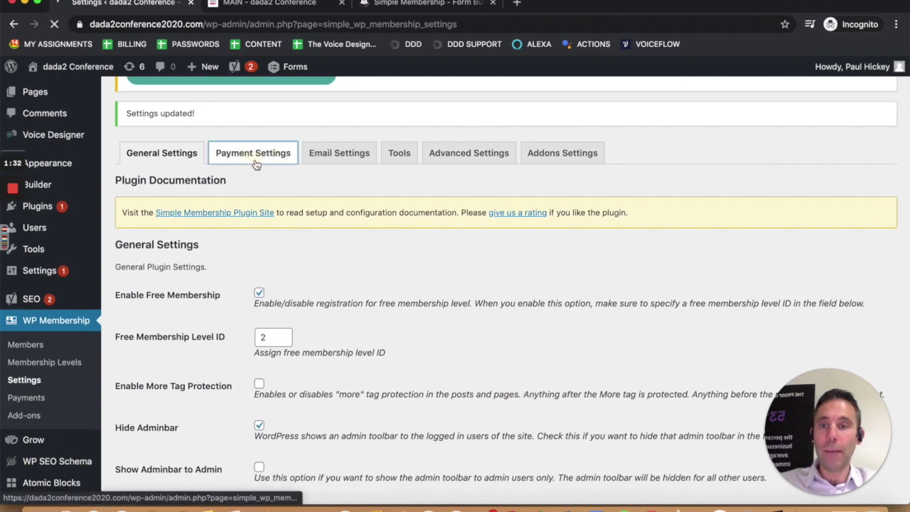
scroll(406, 246, down, 5)
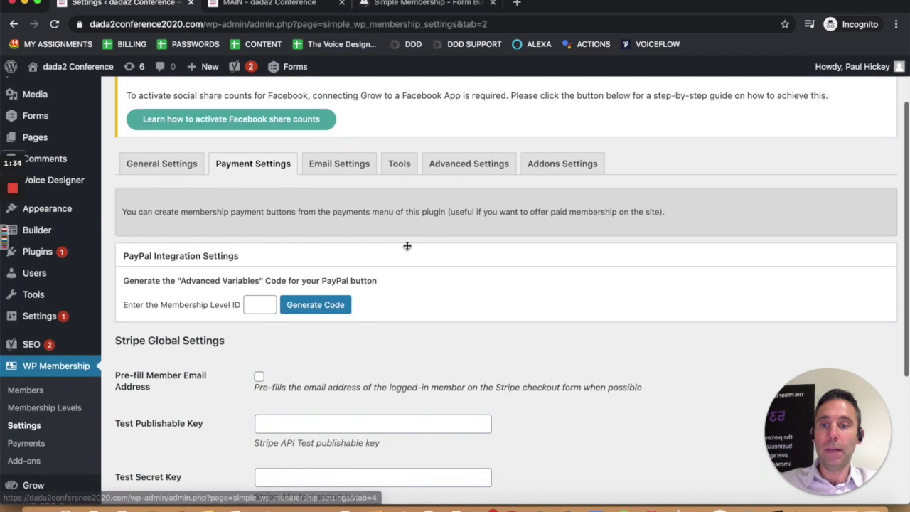
scroll(406, 249, down, 3)
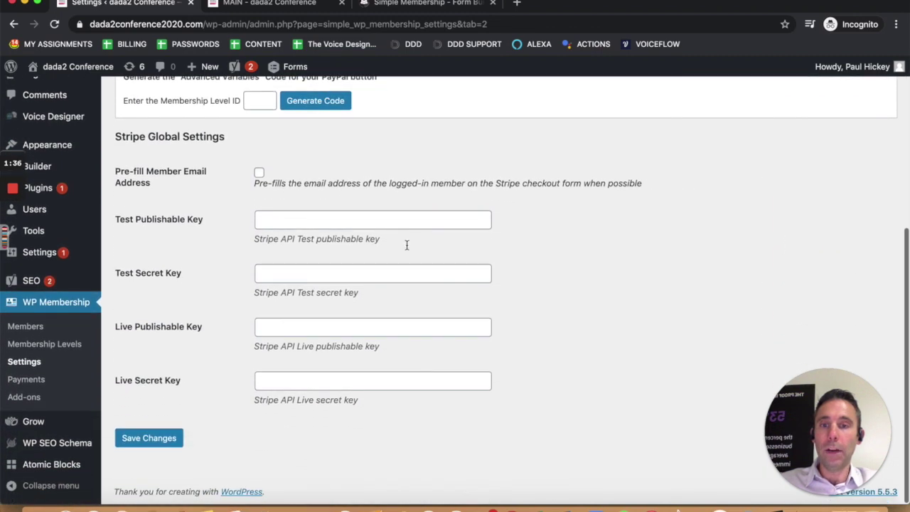
scroll(407, 248, up, 2)
scroll(407, 248, up, 5)
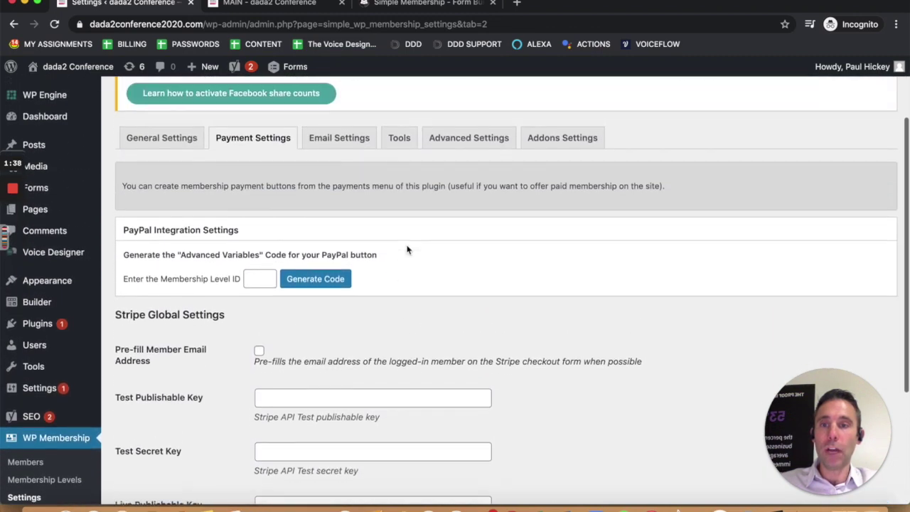
scroll(405, 248, down, 2)
scroll(405, 249, down, 4)
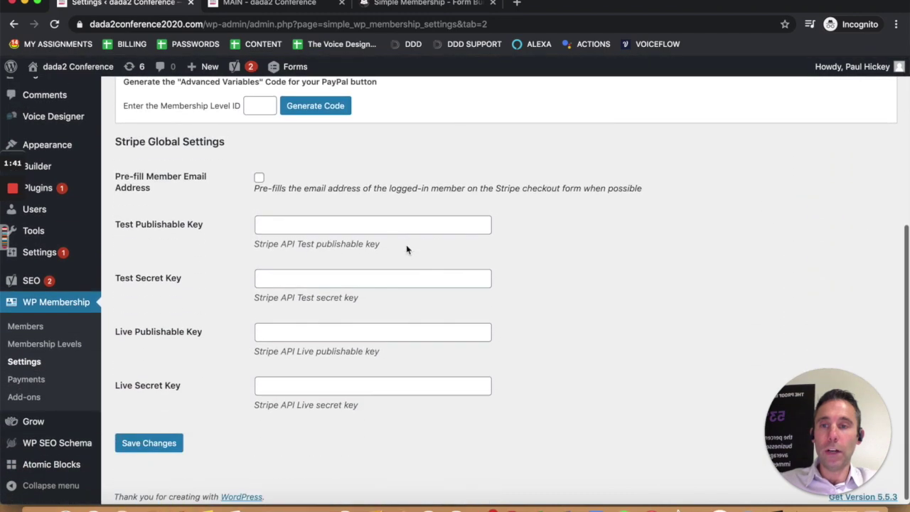
triple_click(125, 136)
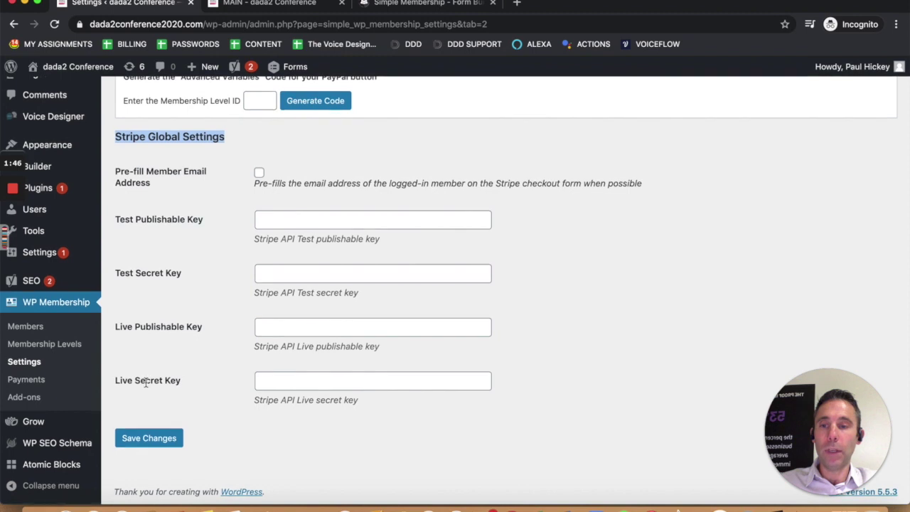
scroll(201, 370, up, 5)
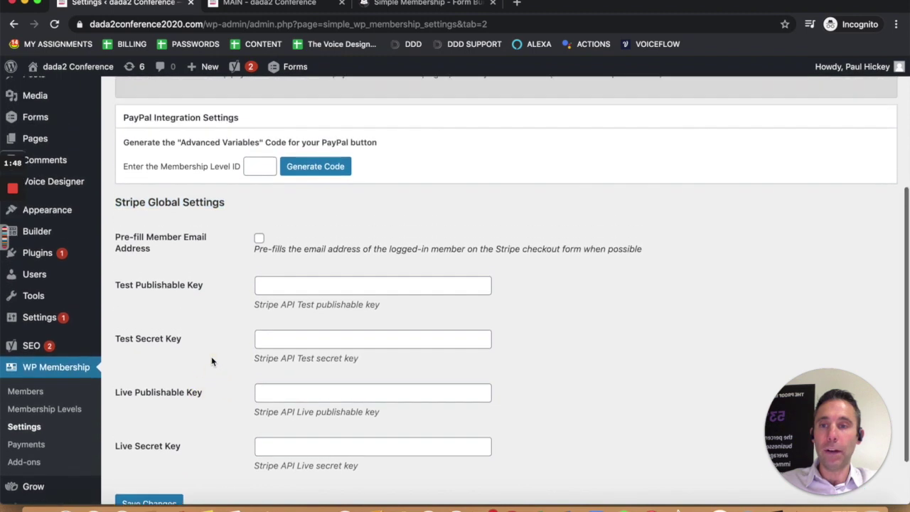
click(211, 362)
scroll(211, 362, up, 1)
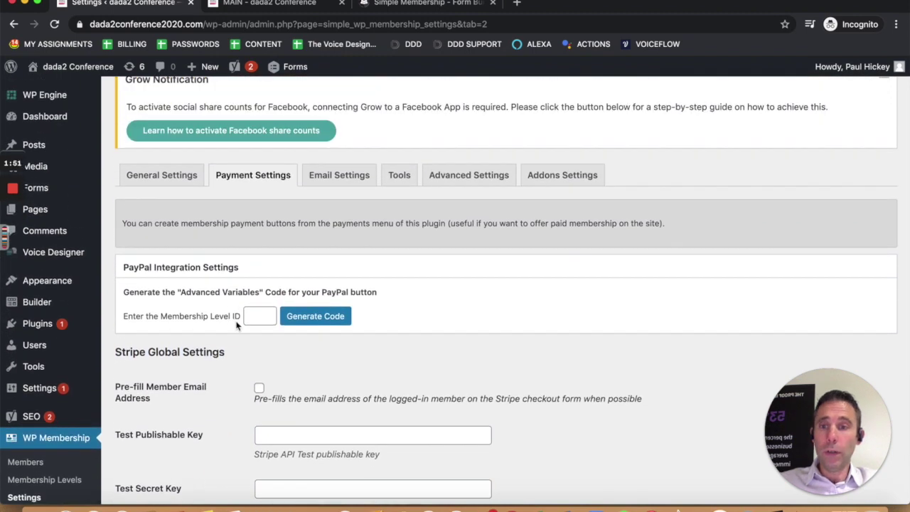
- Review the membership plugin's email settings, from the sender address through the registration, admin notification and password reset emails
scroll(242, 330, up, 1)
click(344, 242)
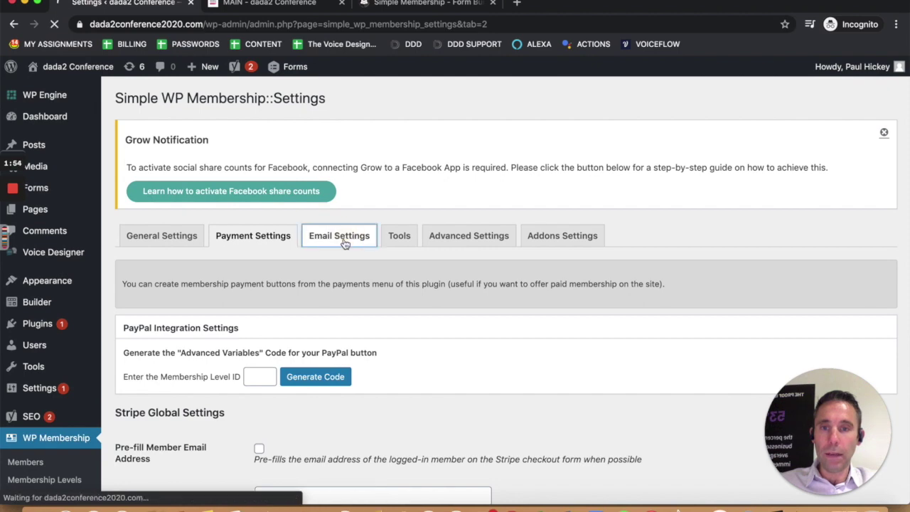
scroll(554, 289, down, 5)
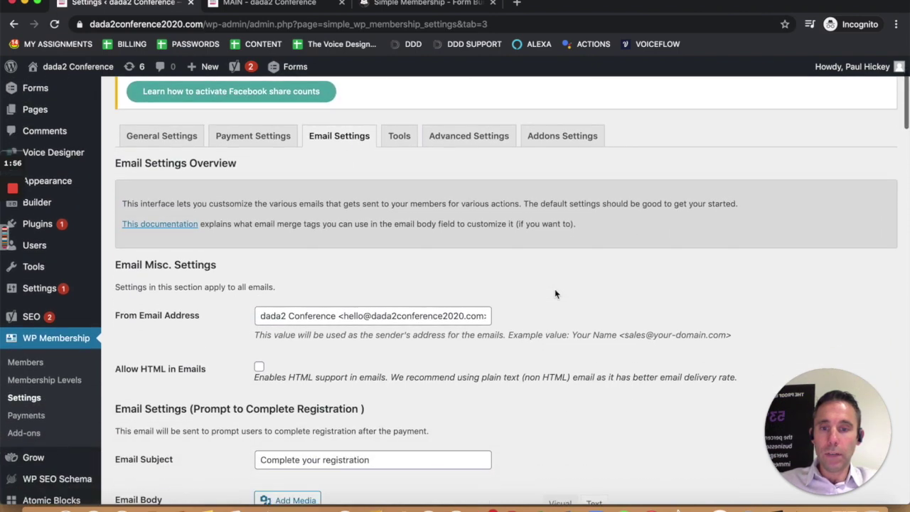
scroll(554, 288, down, 7)
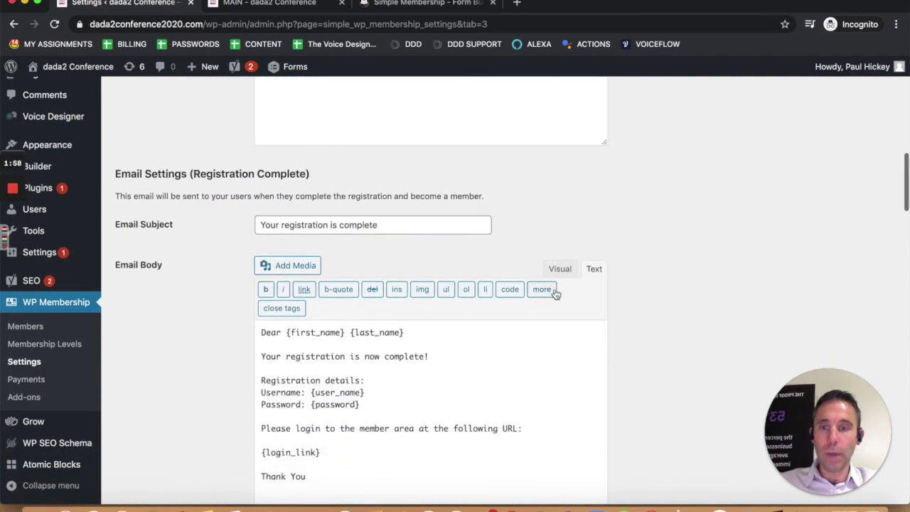
scroll(555, 288, down, 8)
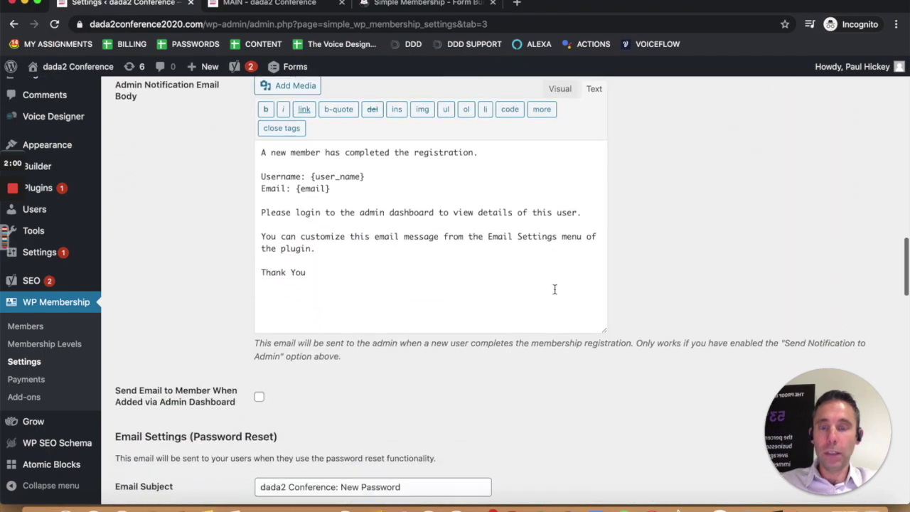
scroll(555, 289, down, 4)
scroll(554, 289, up, 20)
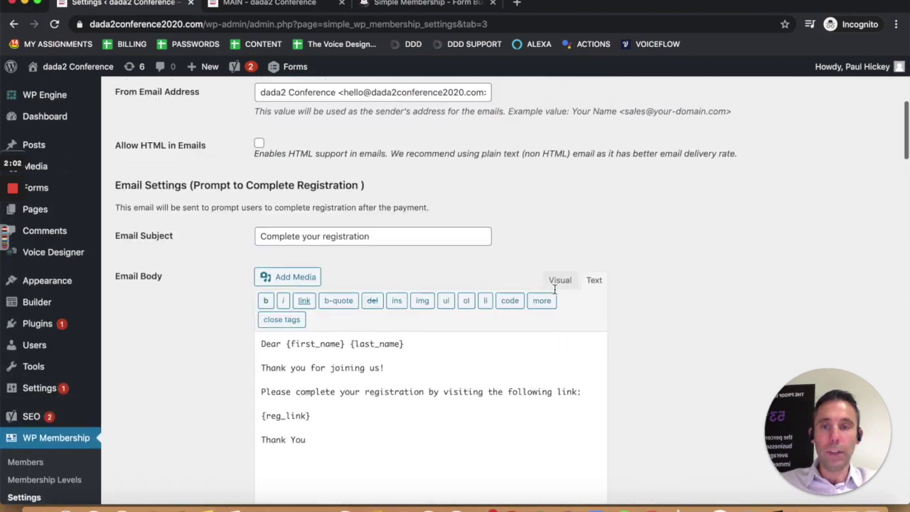
- Review the membership plugin's tools for generating registration completion links and re-creating the required pages
scroll(554, 289, up, 2)
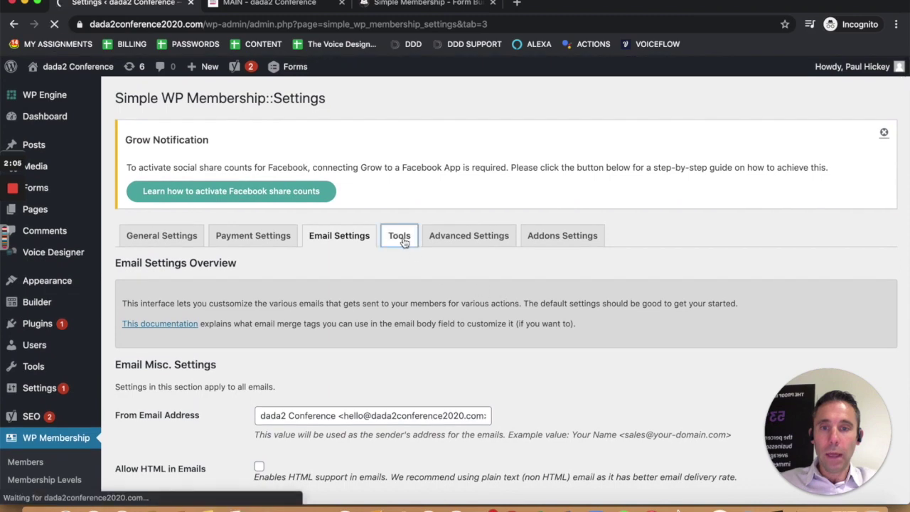
click(401, 241)
scroll(486, 309, down, 4)
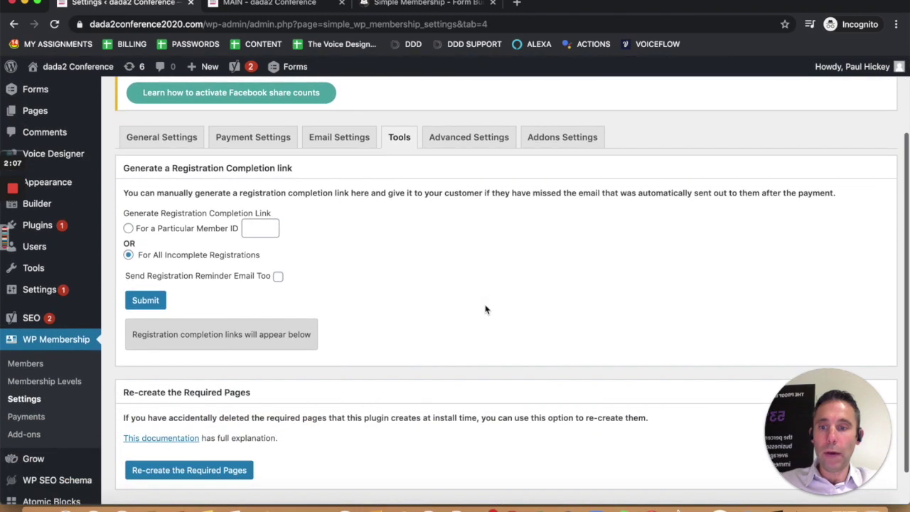
- Review the membership plugin's advanced settings, from expired account login and redirect URLs to account deletion and admin dashboard access permission
scroll(485, 309, up, 4)
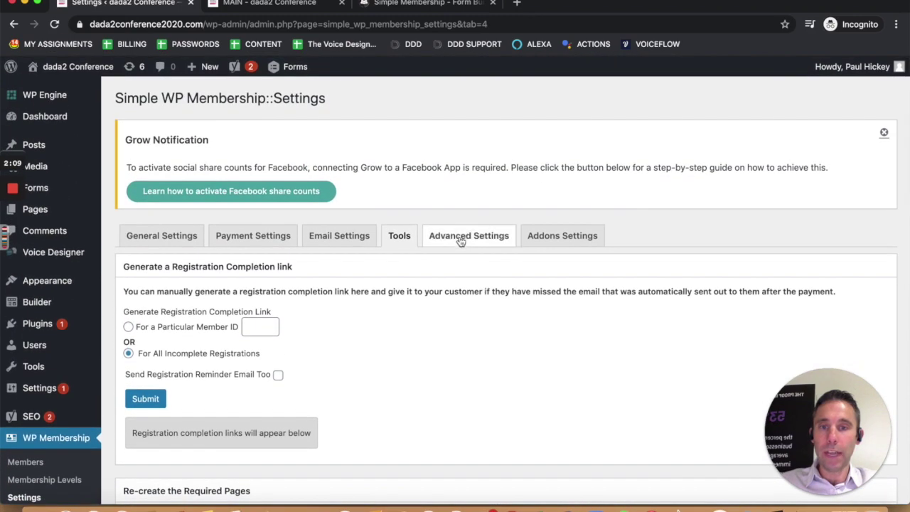
click(462, 235)
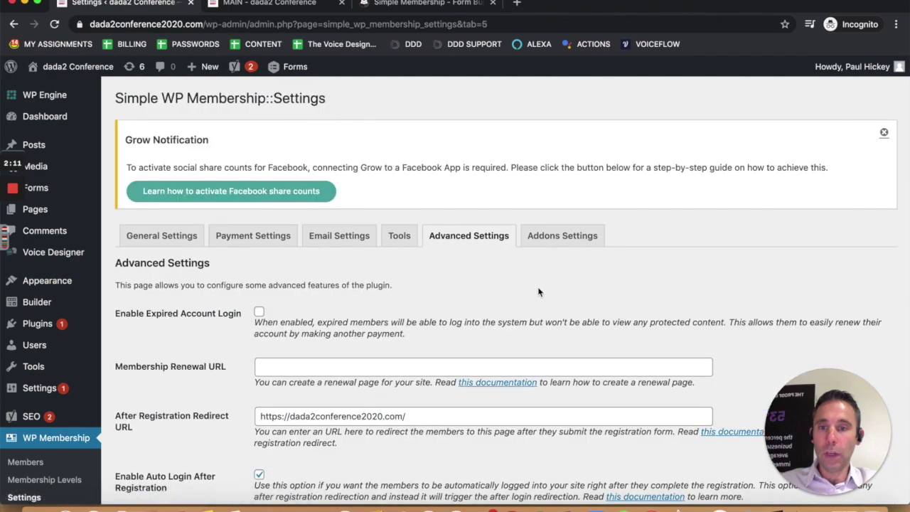
scroll(538, 290, down, 5)
scroll(538, 288, down, 8)
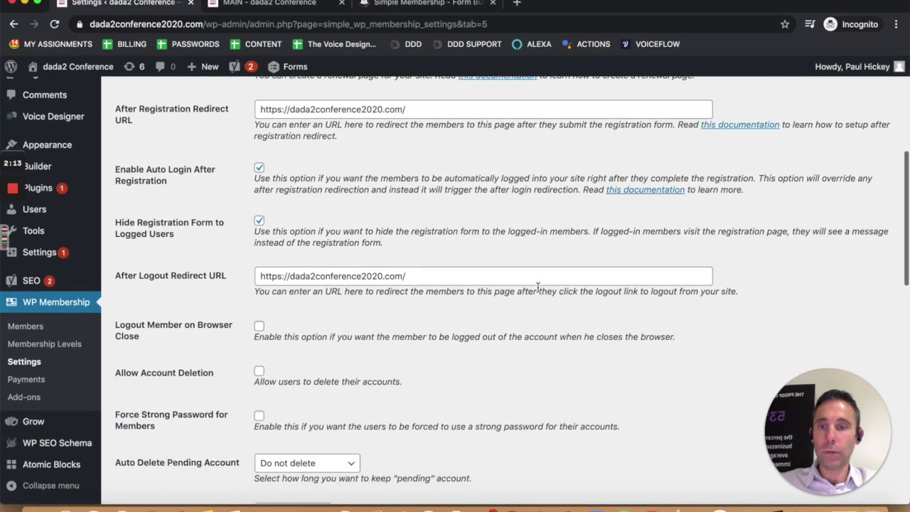
scroll(537, 292, down, 1)
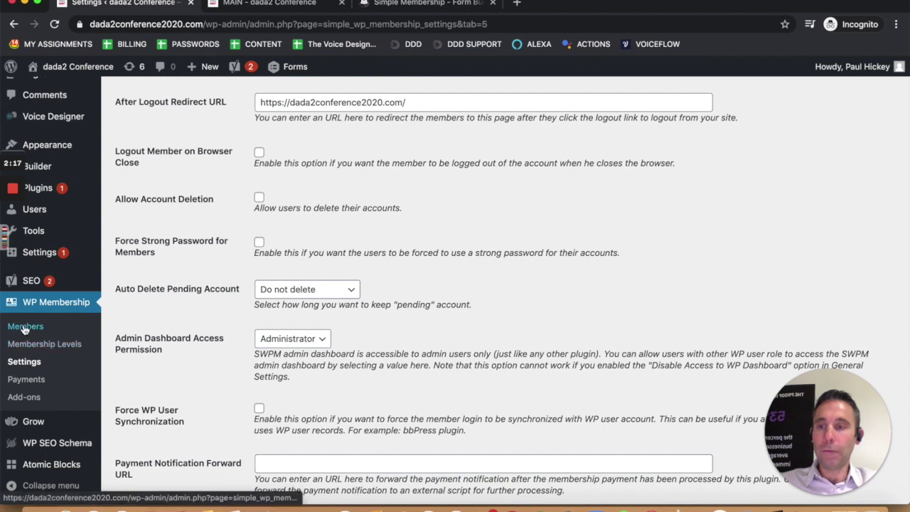
- Examine the existing membership levels and the form for adding a level, including its name, default WordPress role and access duration
click(42, 346)
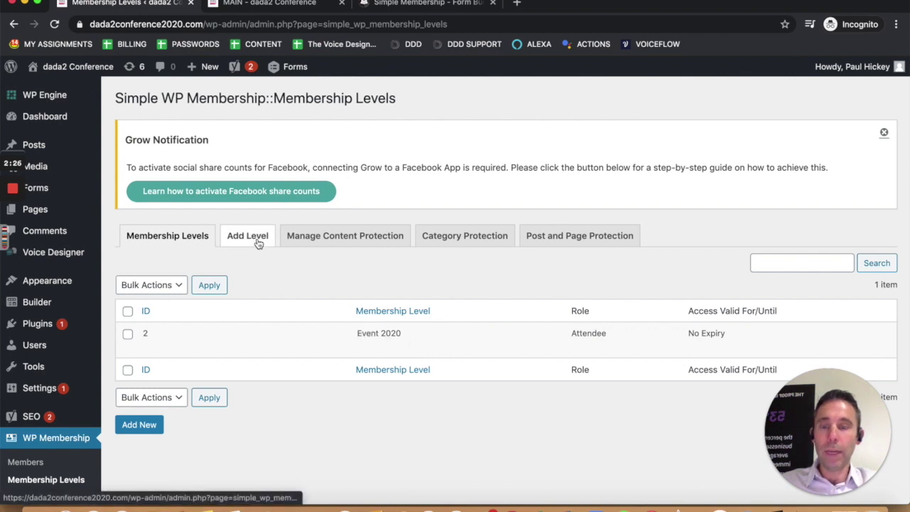
click(257, 241)
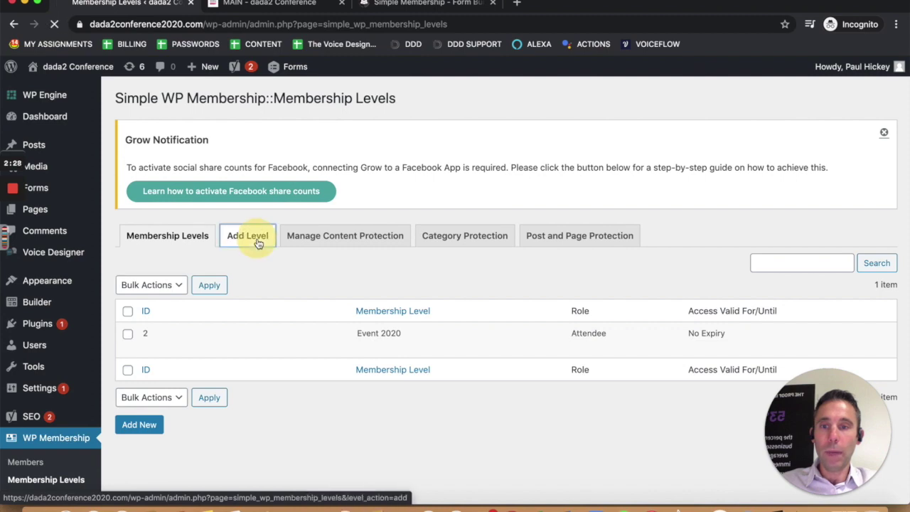
scroll(531, 290, down, 5)
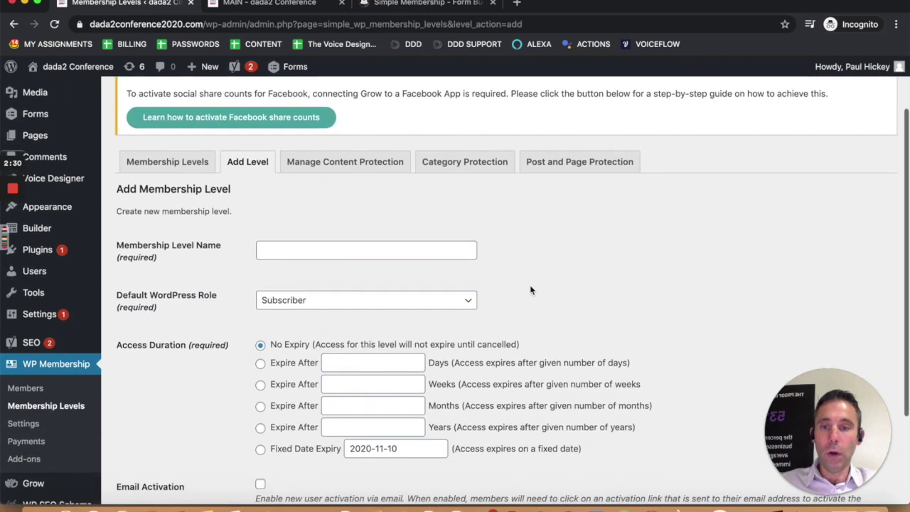
scroll(531, 290, up, 5)
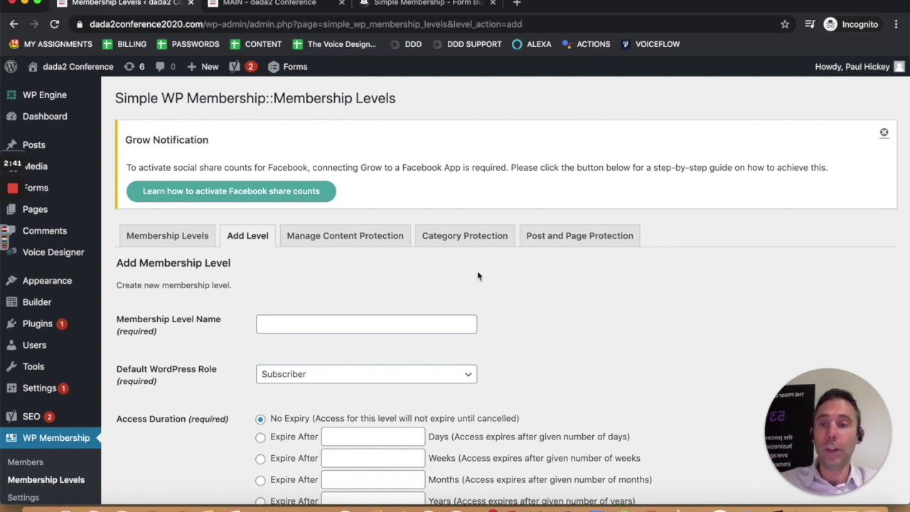
- Read the instructions for applying content protection to a post or page and examine the example protection settings
click(364, 242)
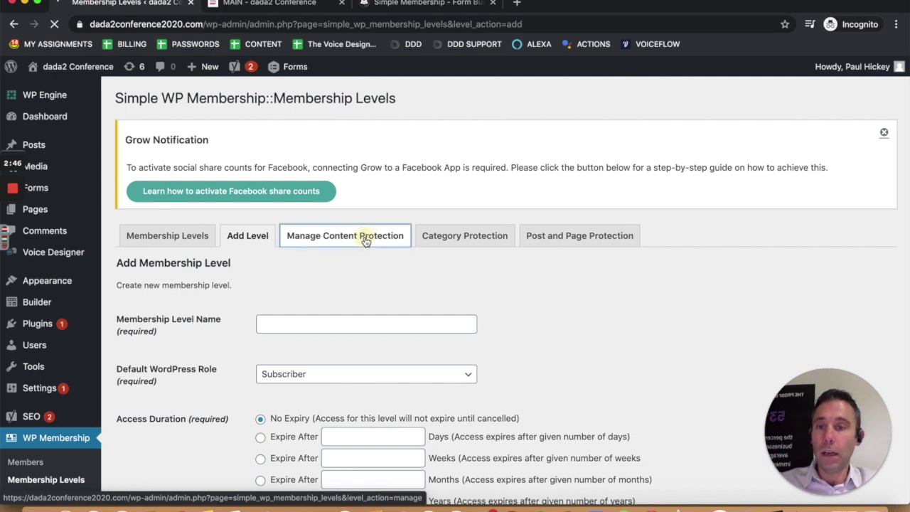
scroll(484, 287, down, 2)
scroll(516, 306, down, 3)
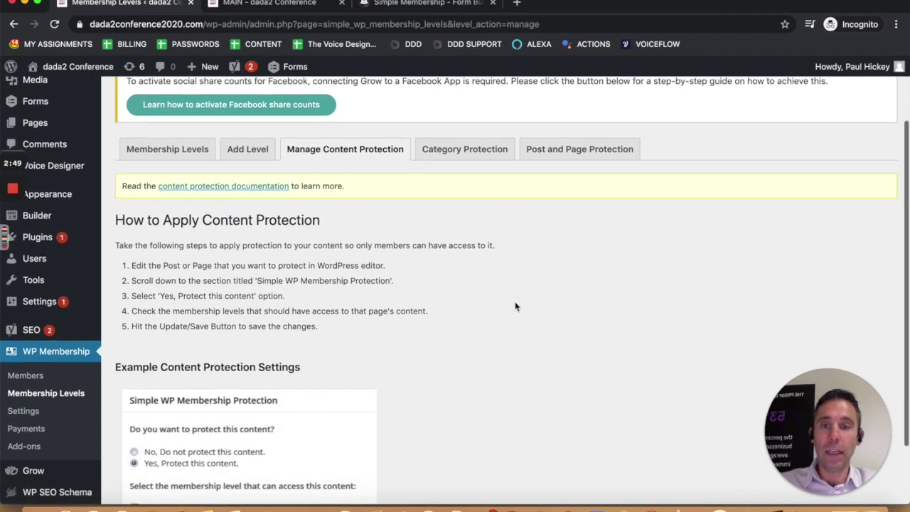
scroll(516, 306, down, 2)
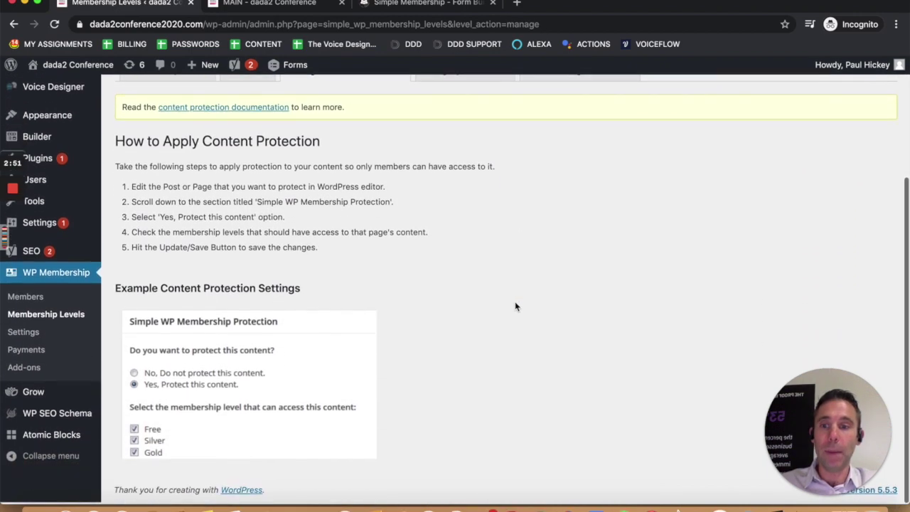
scroll(516, 306, up, 4)
scroll(516, 306, up, 2)
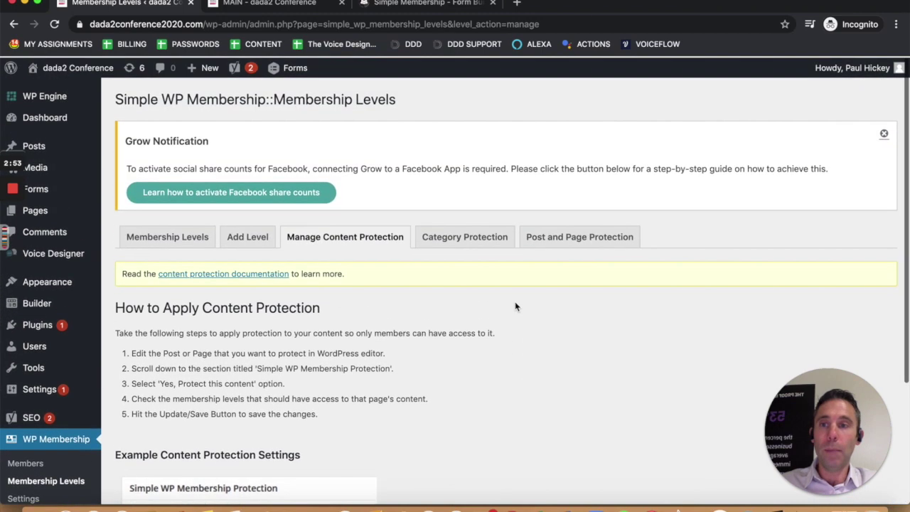
scroll(516, 307, down, 5)
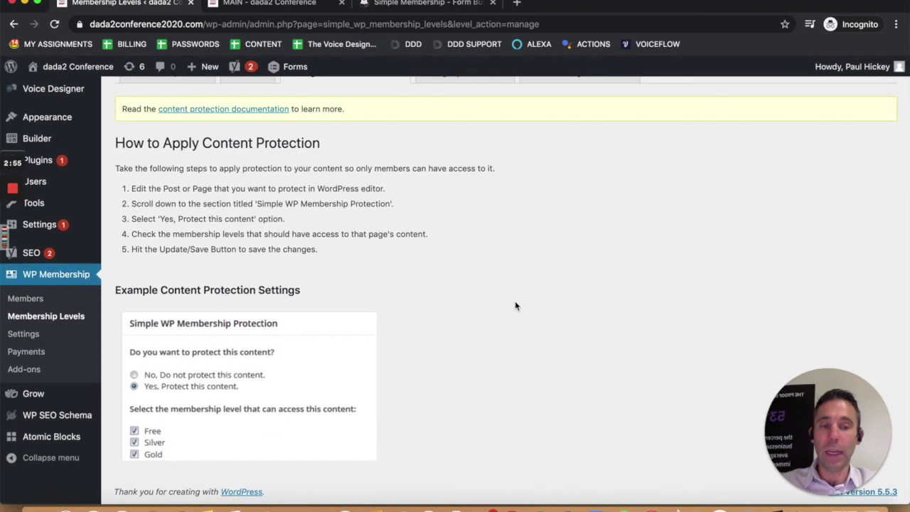
scroll(514, 301, up, 5)
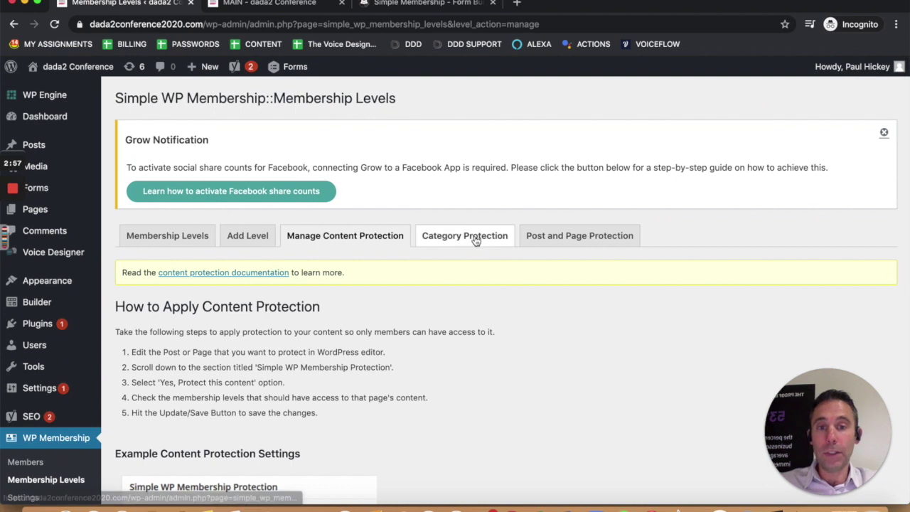
scroll(488, 302, down, 5)
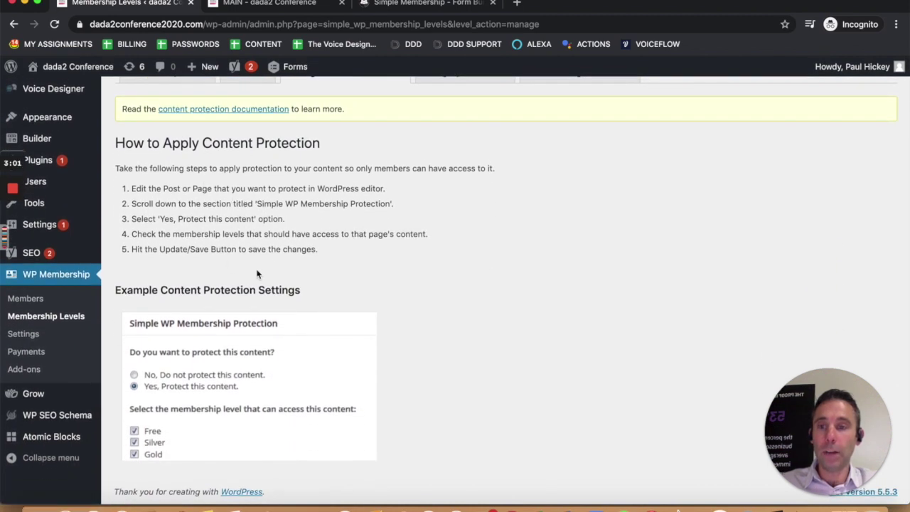
scroll(435, 267, up, 5)
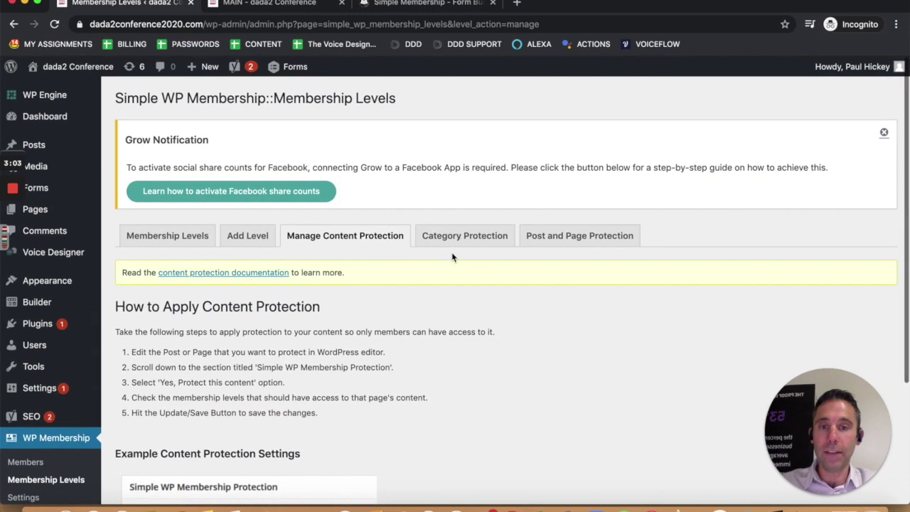
- Review the category protection page and check which membership levels can be chosen there
click(452, 241)
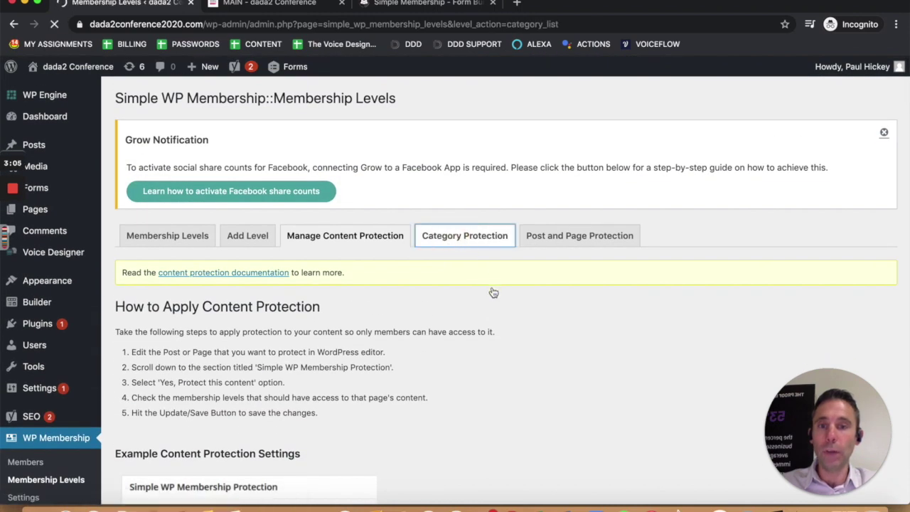
scroll(493, 291, down, 2)
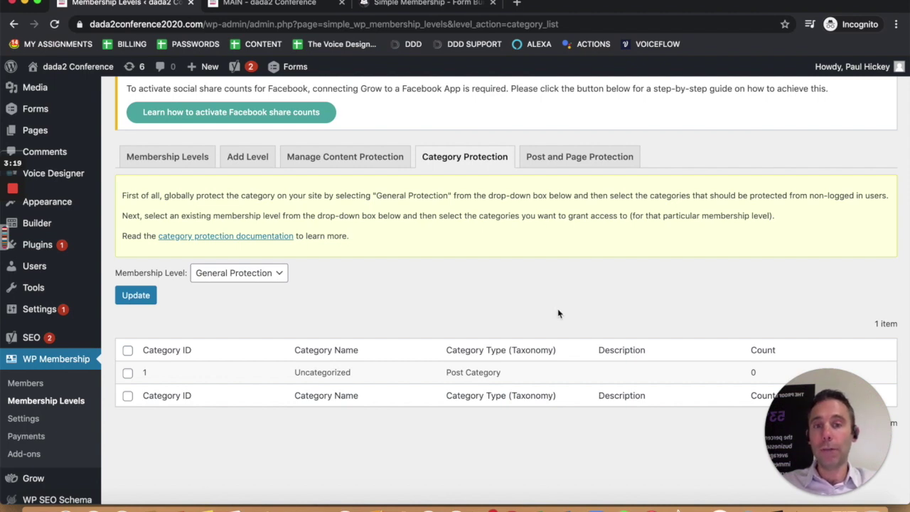
click(283, 284)
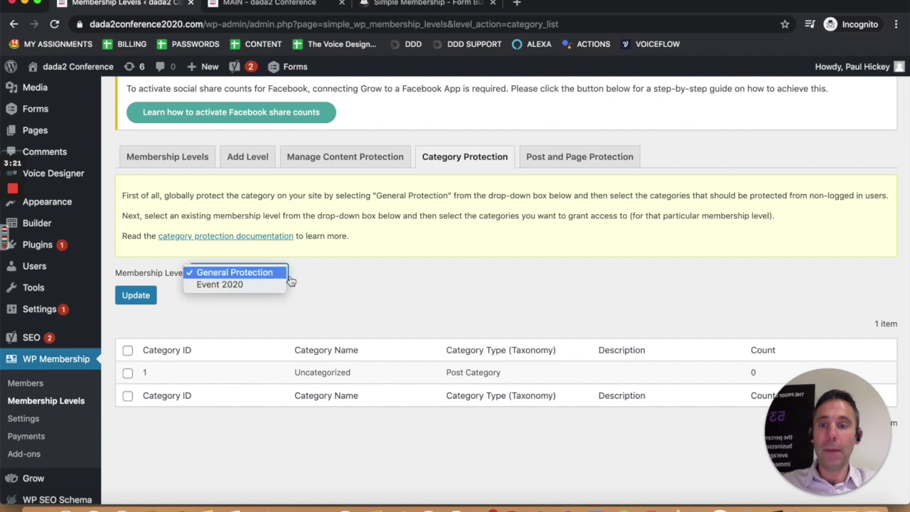
click(352, 281)
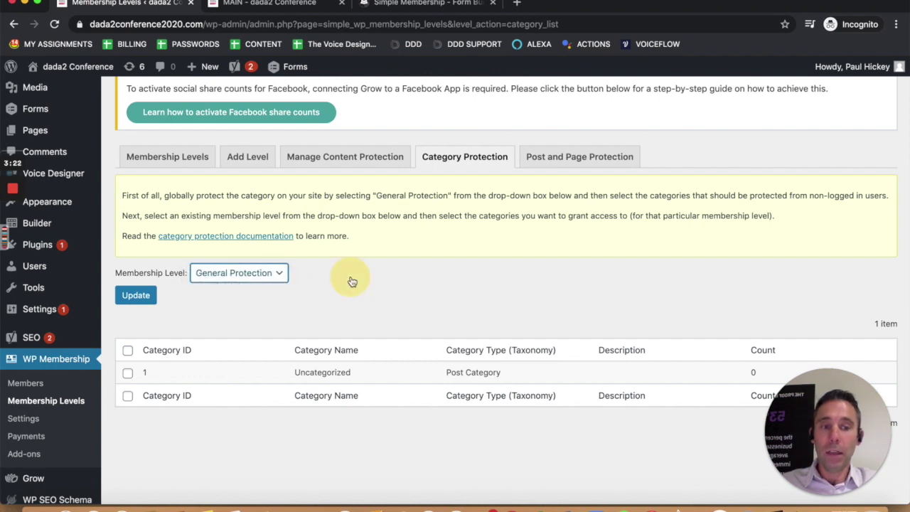
click(277, 278)
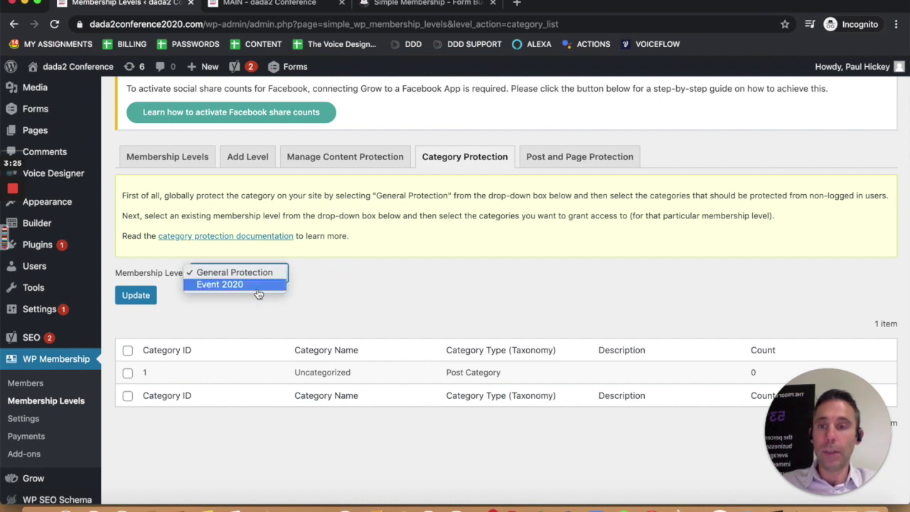
click(383, 293)
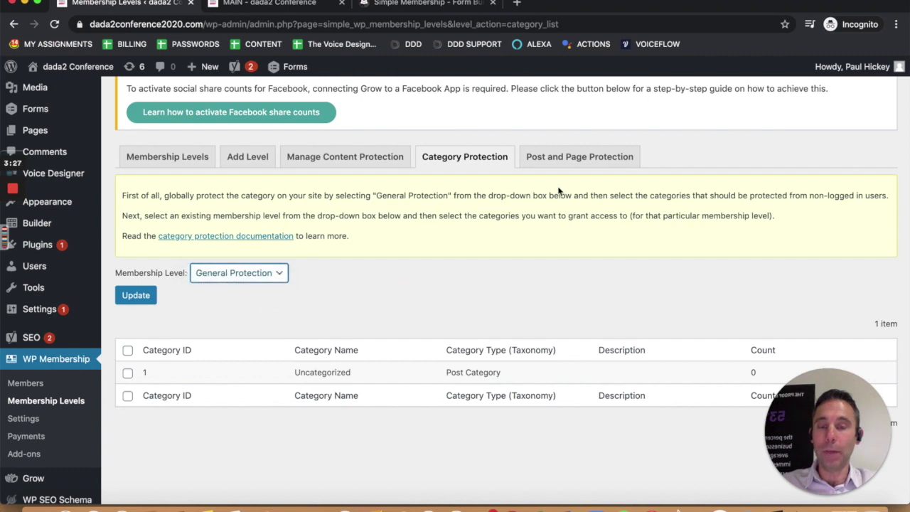
- Review the post and page protection instructions and the list of posts for General Protection
click(586, 158)
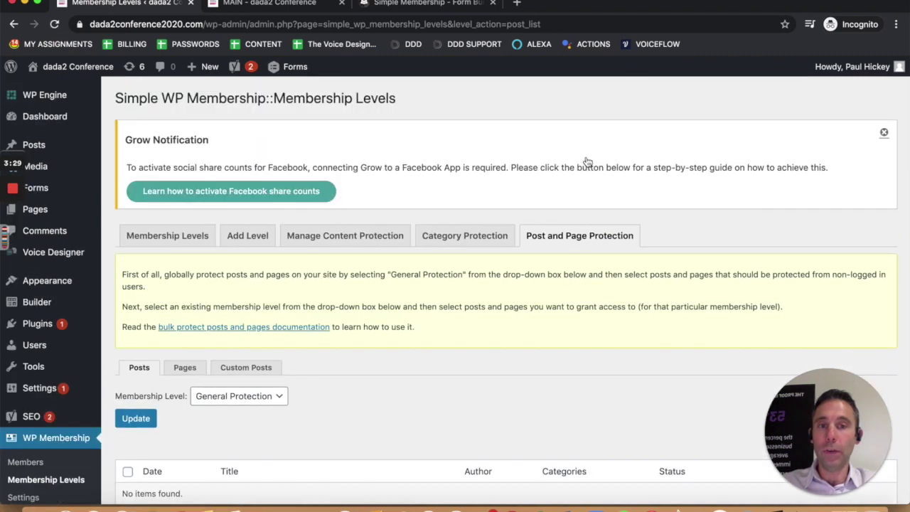
scroll(565, 262, down, 4)
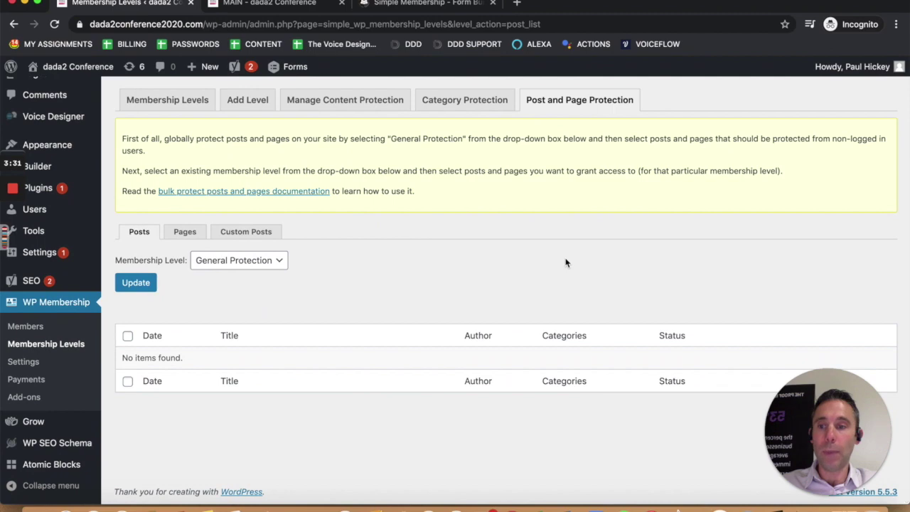
scroll(542, 285, up, 4)
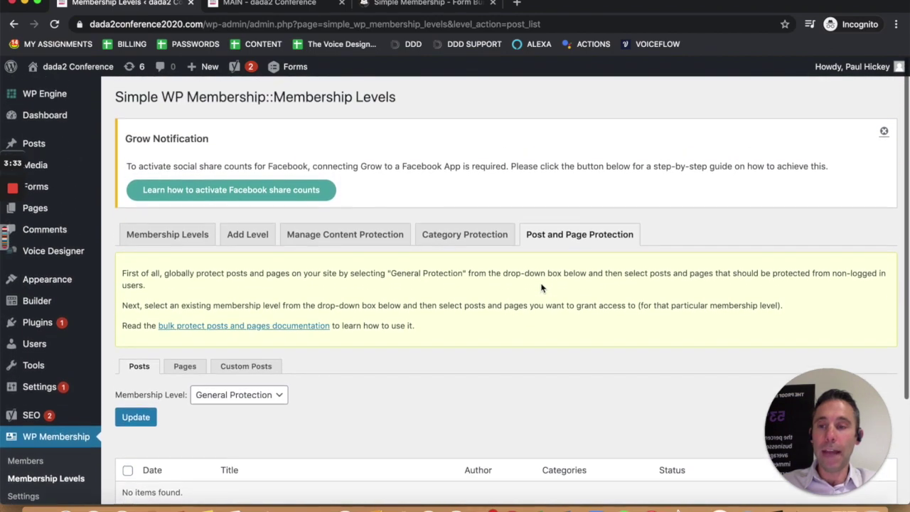
mouse_move(40, 214)
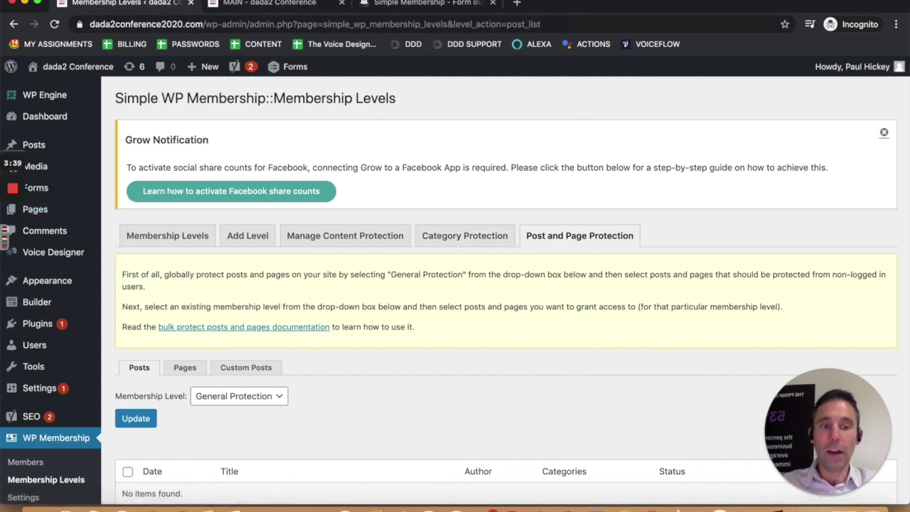
- Switch to the public conference site, check the Agenda page's access and its Member Login page, and return to the WordPress admin
key(ctrl+Right)
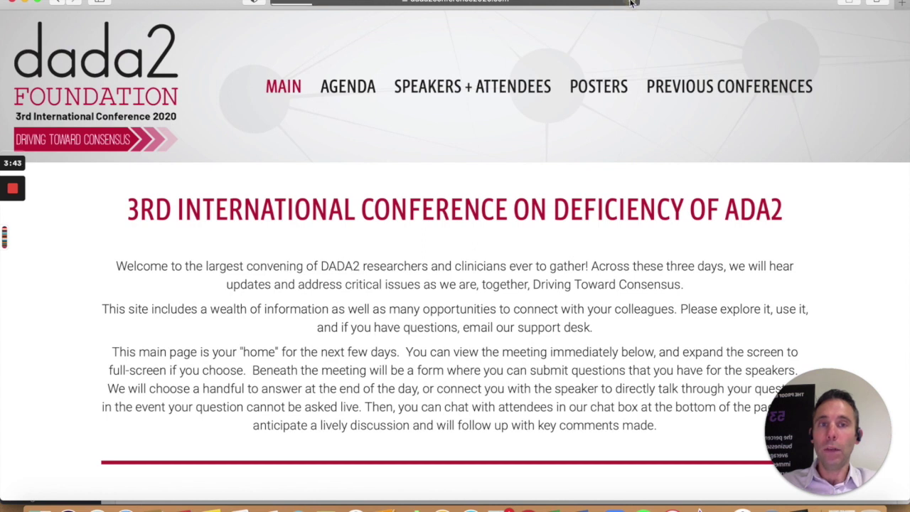
click(346, 86)
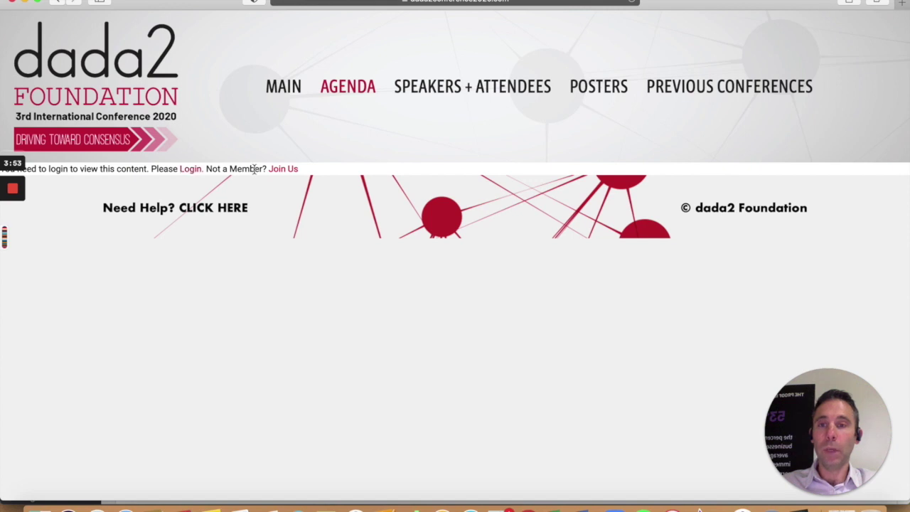
click(187, 170)
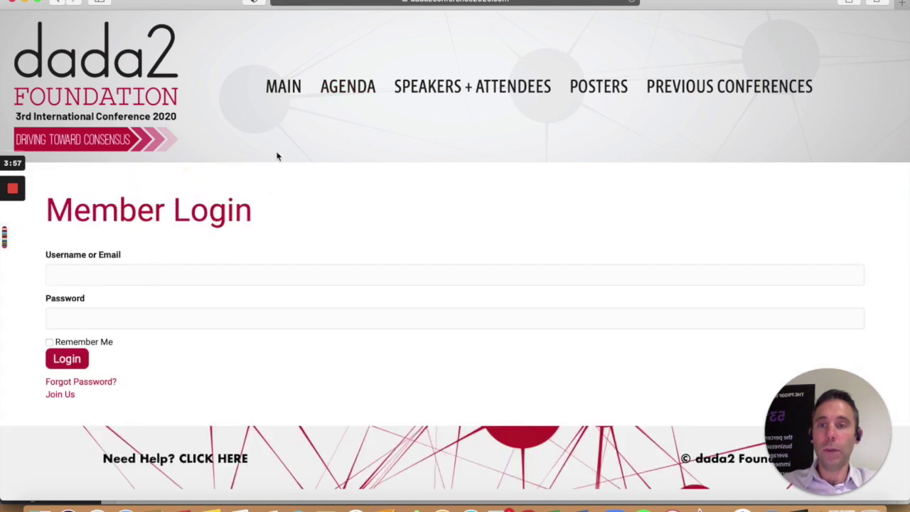
click(282, 86)
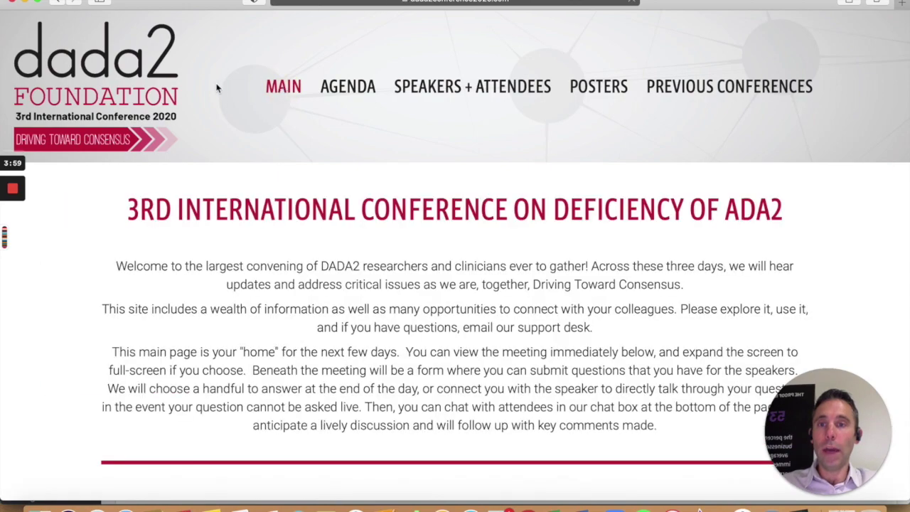
click(27, 4)
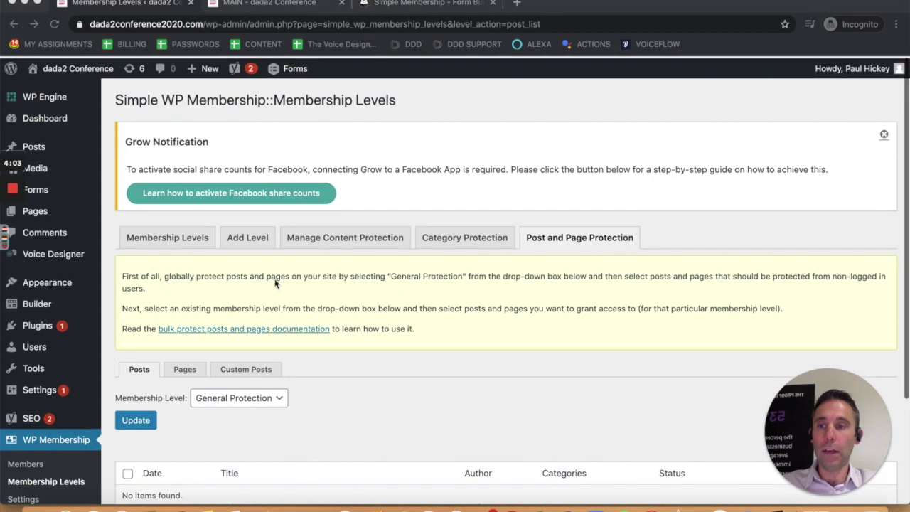
- Open the MAIN front page for editing from the site's list of pages
click(43, 210)
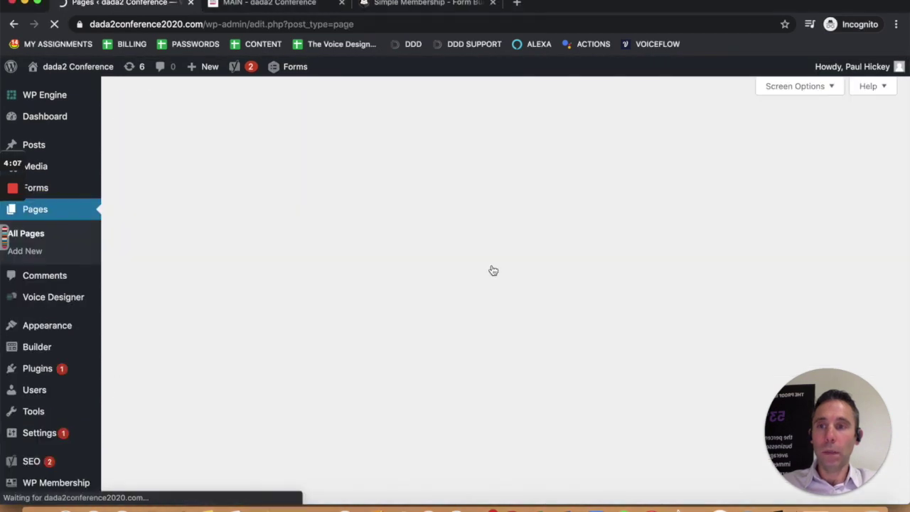
scroll(469, 270, down, 5)
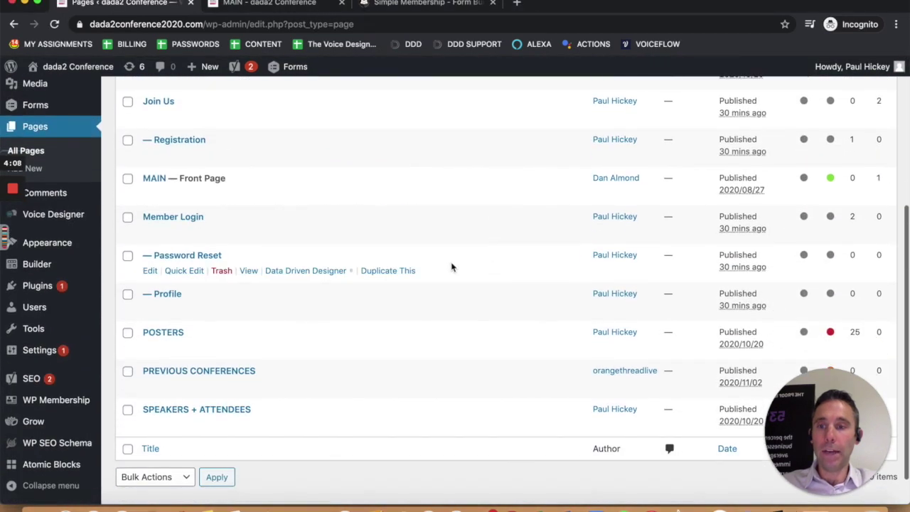
click(154, 180)
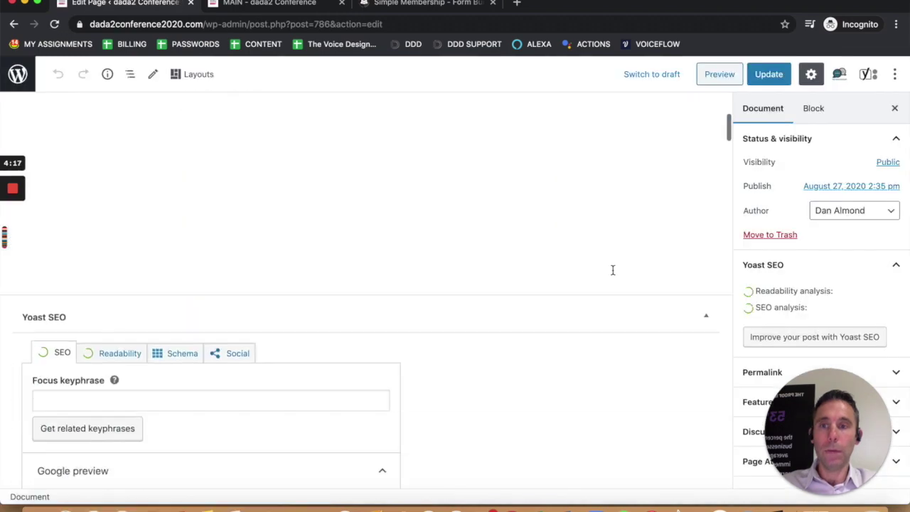
- Protect the MAIN page's content with Simple WP Membership Protection, allow access for the Event 2020 level, and update the page
scroll(612, 270, down, 20)
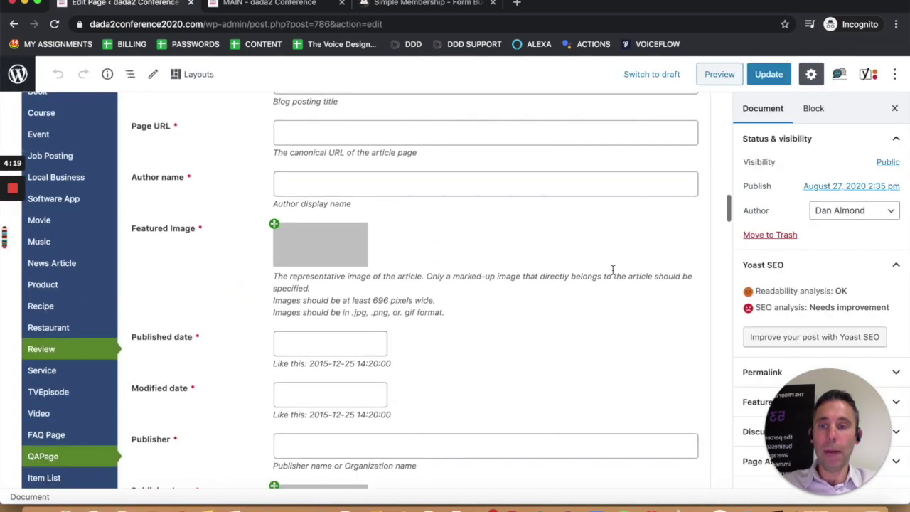
scroll(613, 270, down, 15)
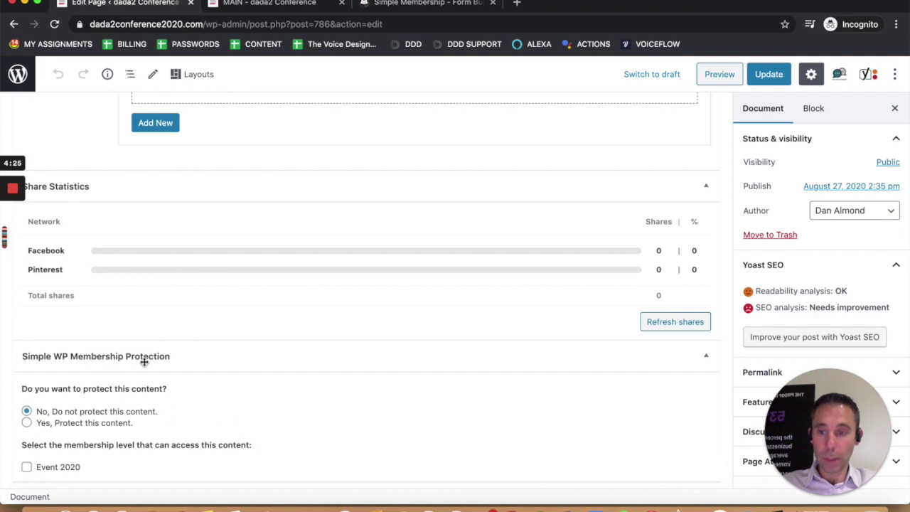
click(27, 424)
click(26, 467)
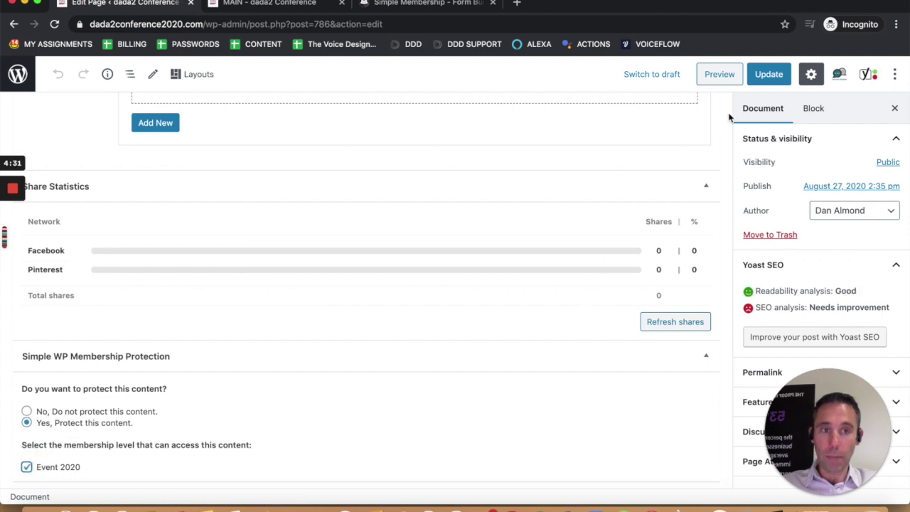
click(768, 74)
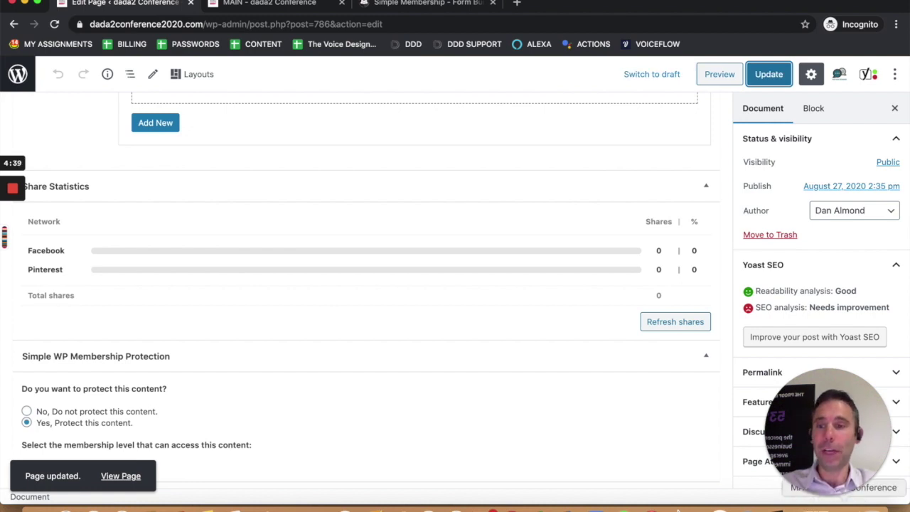
- Switch to the public conference site, reload the main page to check its protection, and follow its login link
click(846, 506)
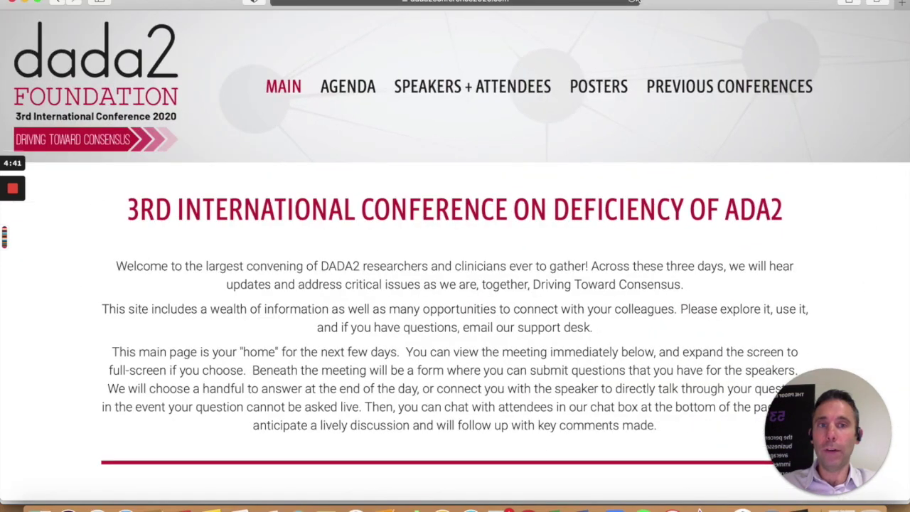
click(635, 1)
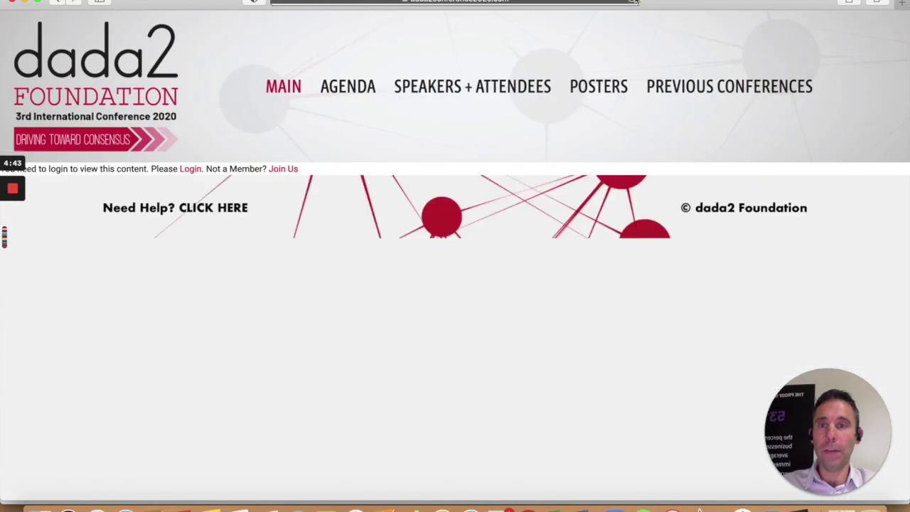
click(190, 171)
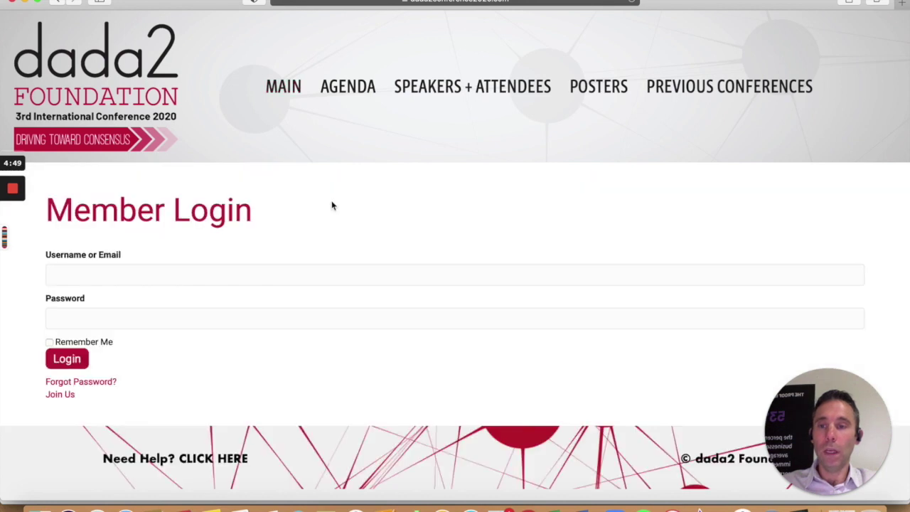